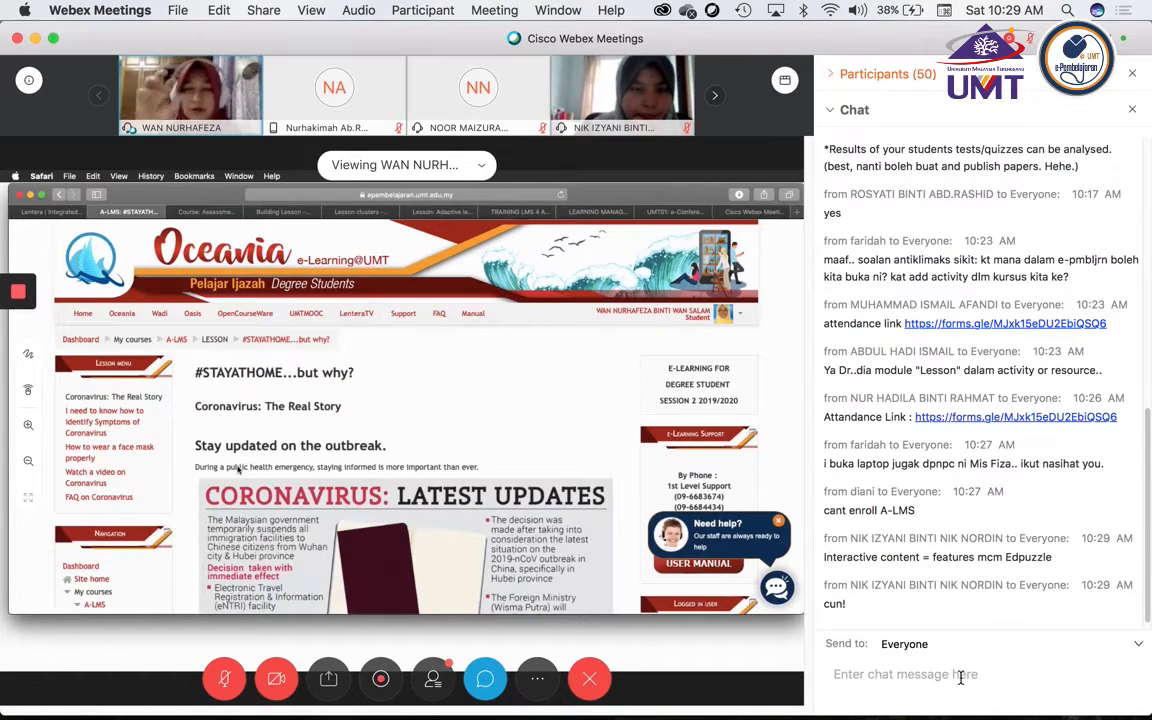
Review the meeting's participant list from the host down to the last attendee, and return to the chat messages.
left_click(960, 678)
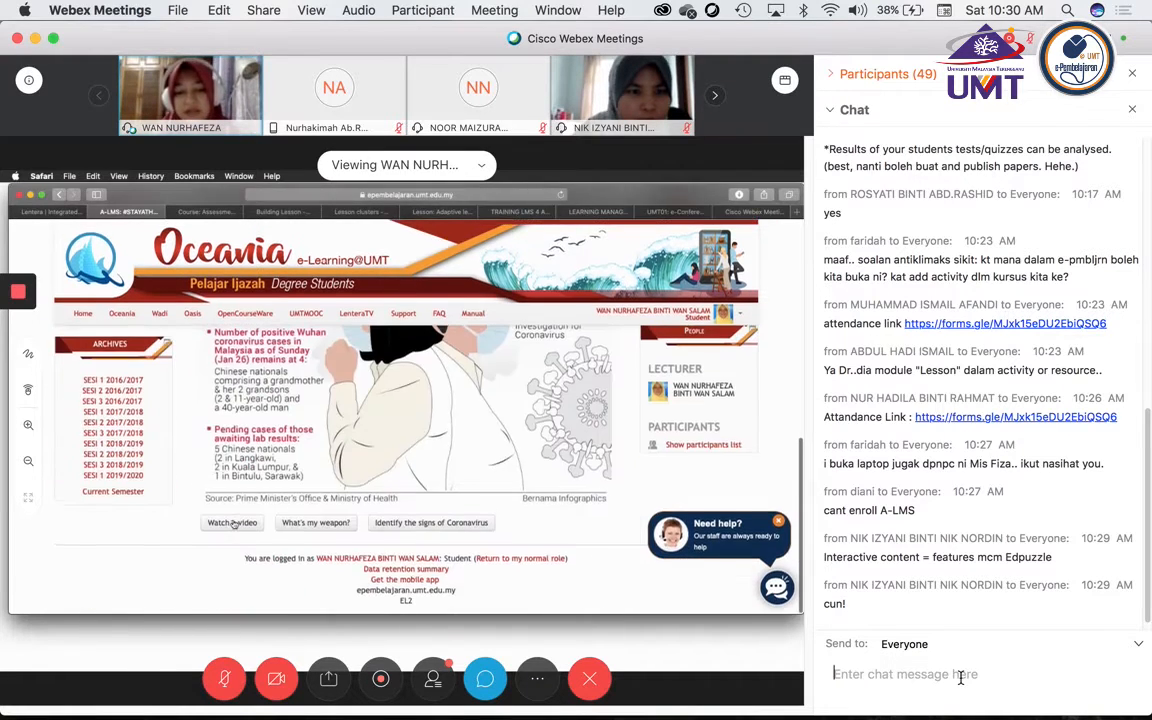
left_click(833, 80)
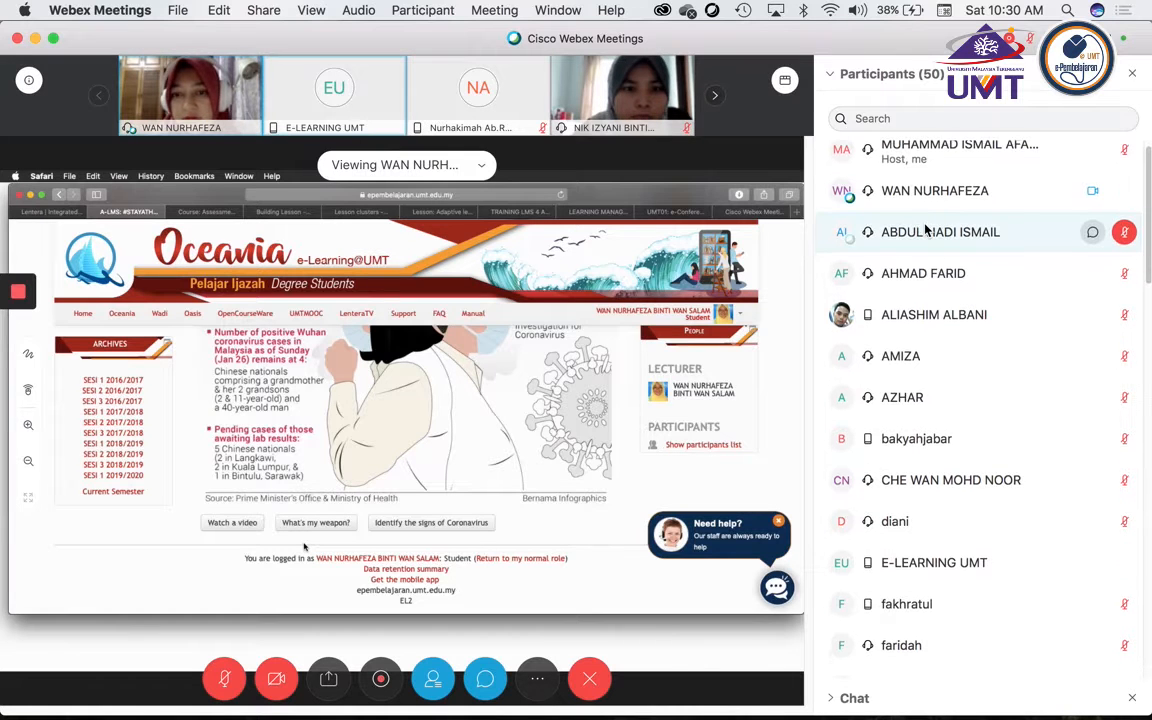
scroll(925, 230, "down", 2)
scroll(925, 230, "down", 4)
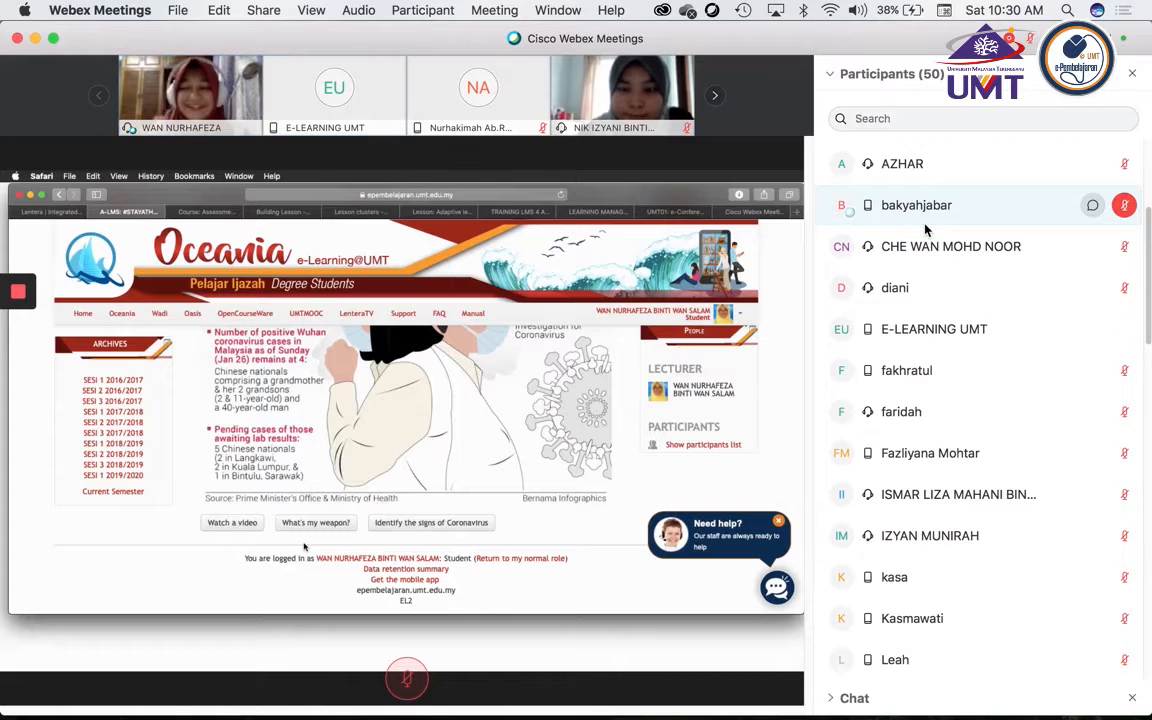
scroll(925, 230, "down", 5)
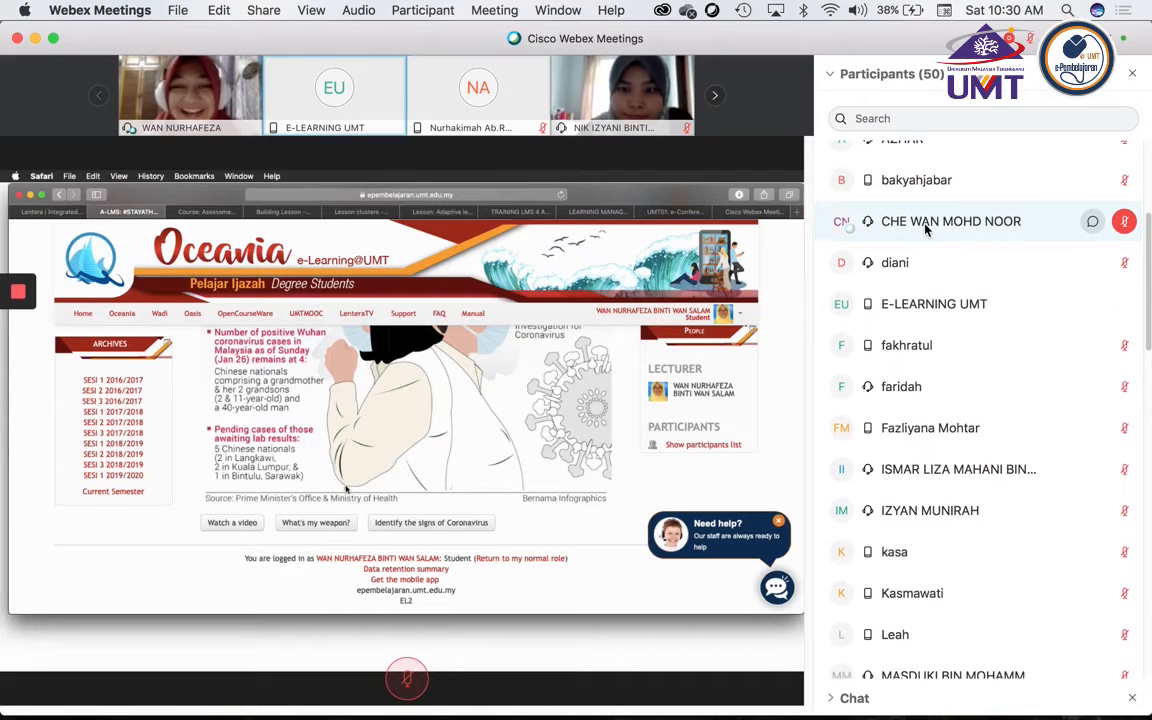
scroll(925, 230, "down", 9)
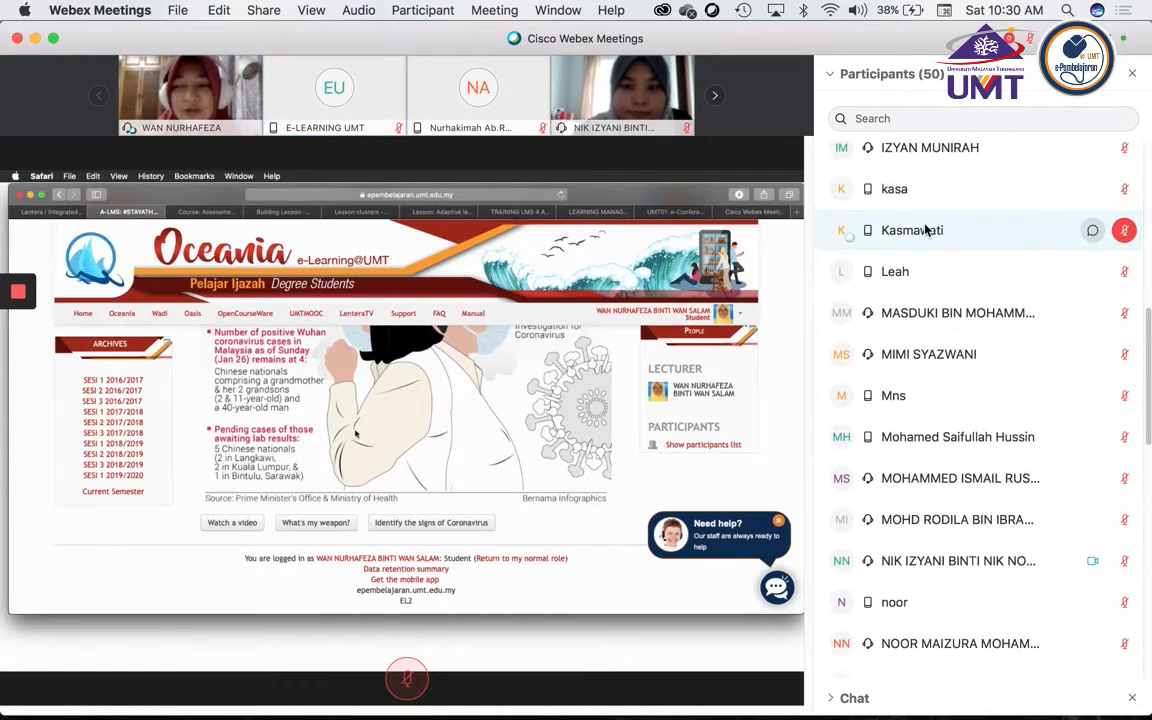
scroll(925, 230, "down", 9)
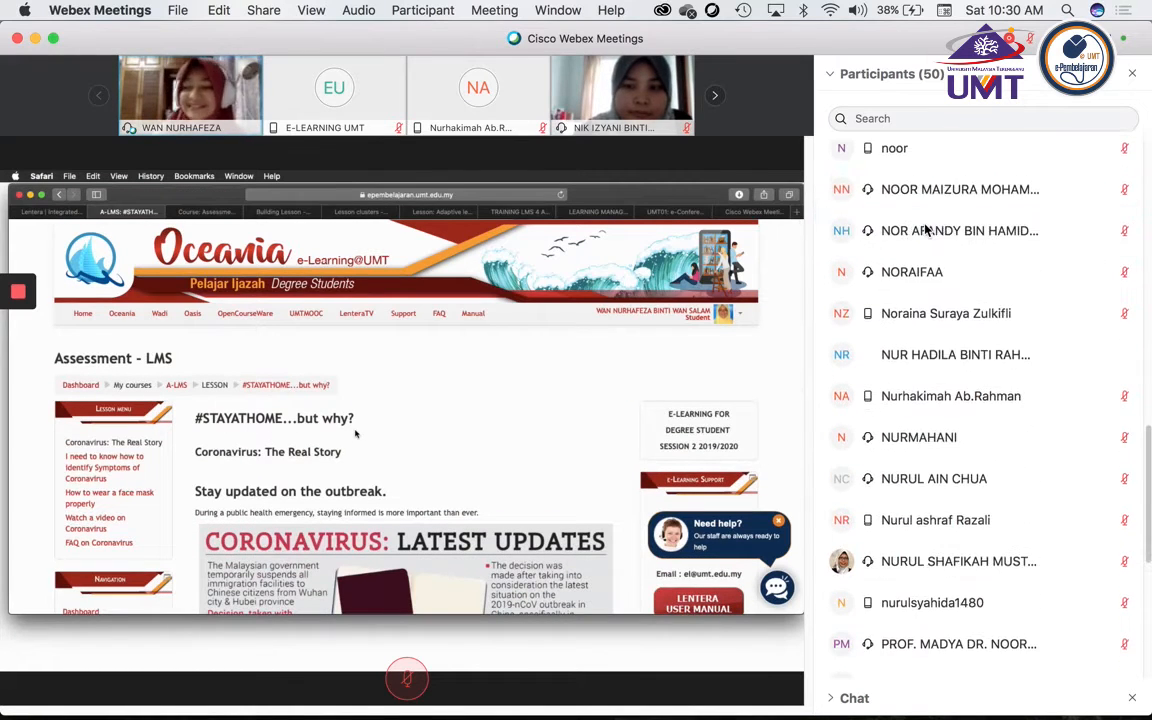
scroll(925, 230, "down", 9)
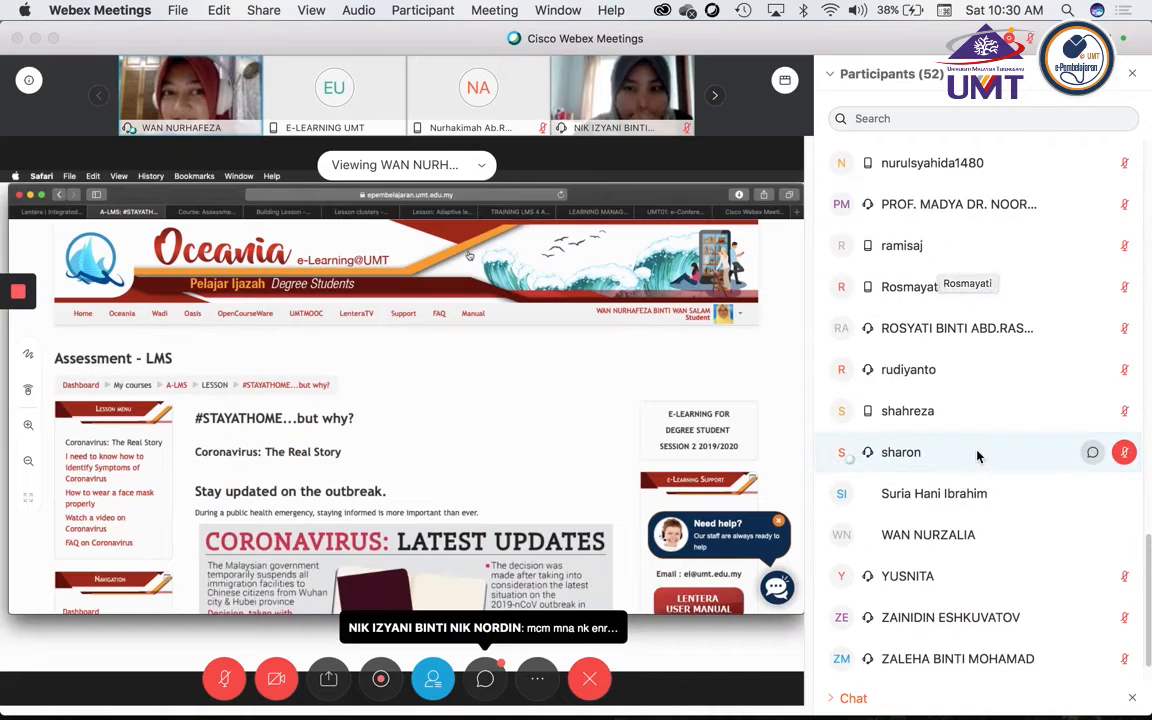
scroll(1010, 516, "down", 1)
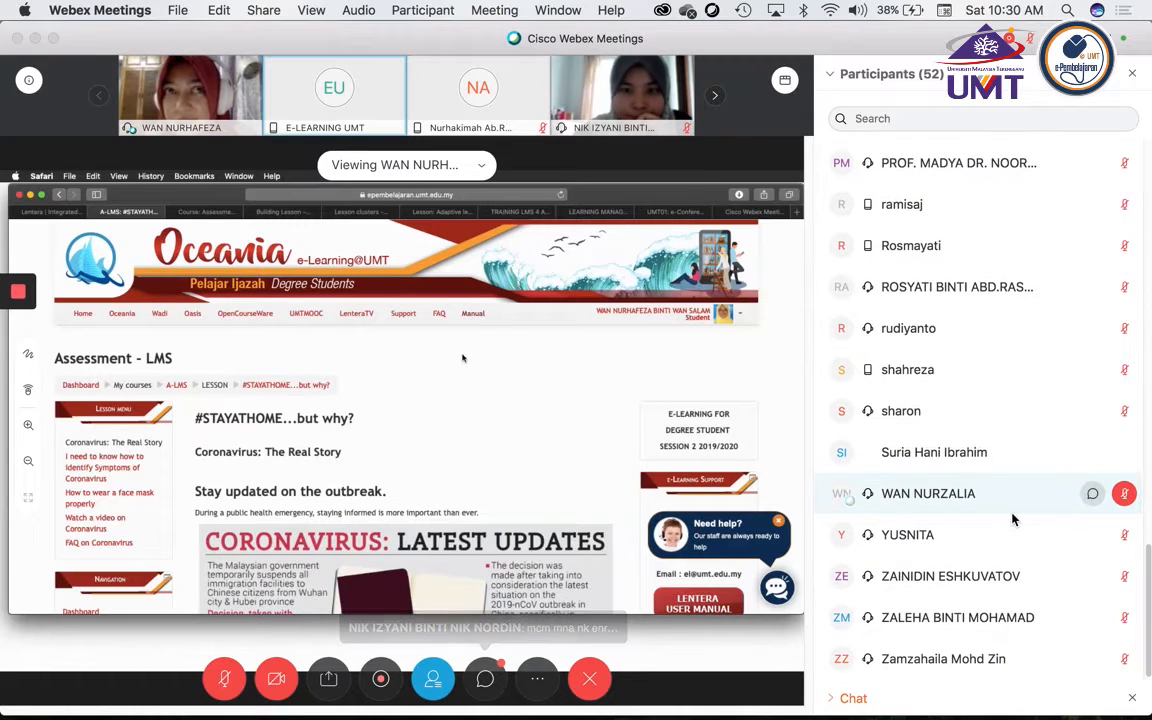
scroll(1012, 519, "up", 3)
scroll(1012, 519, "up", 20)
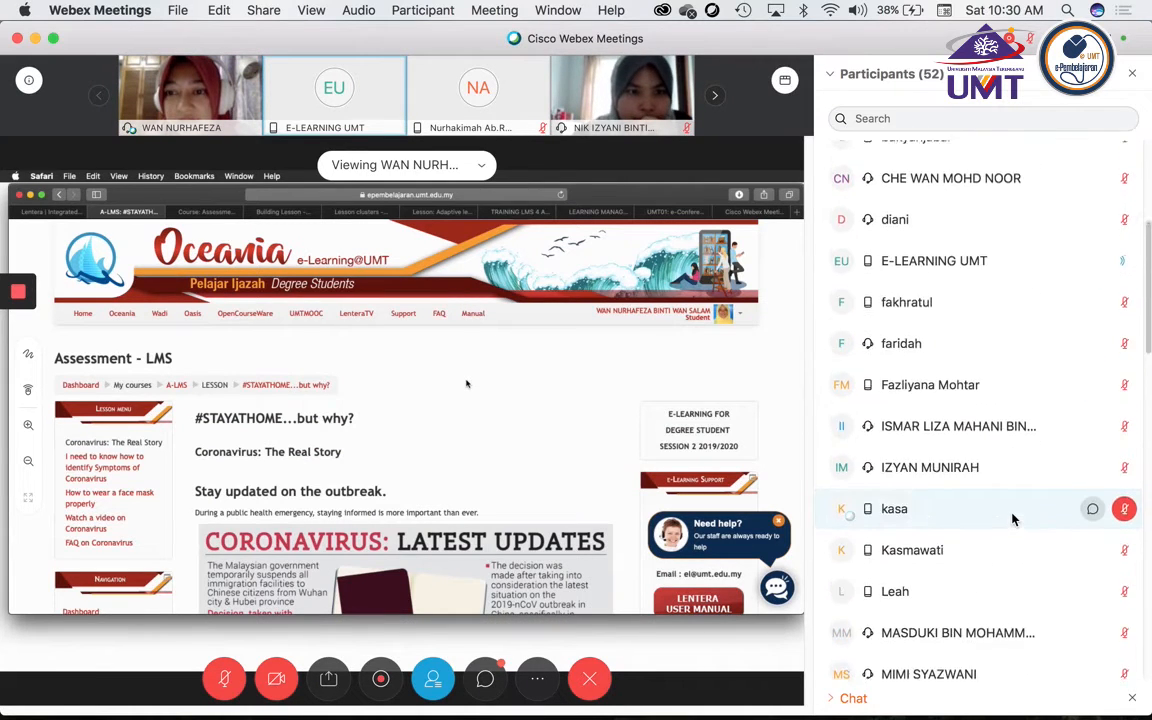
left_click(828, 76)
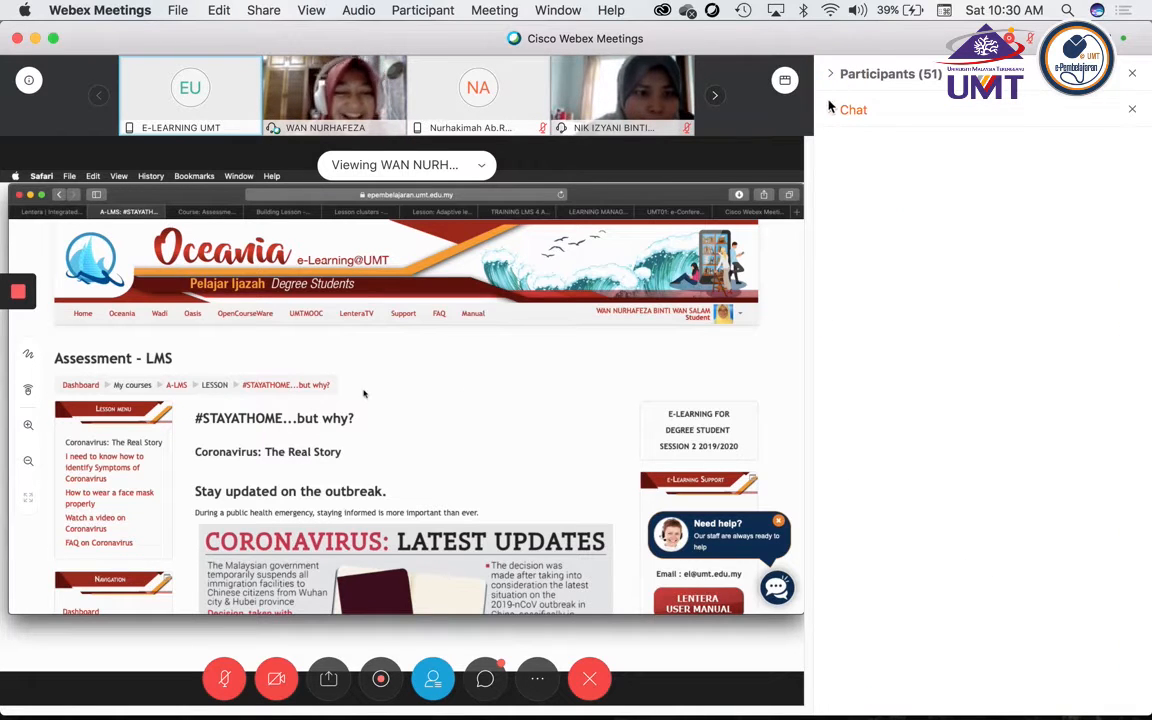
left_click(828, 116)
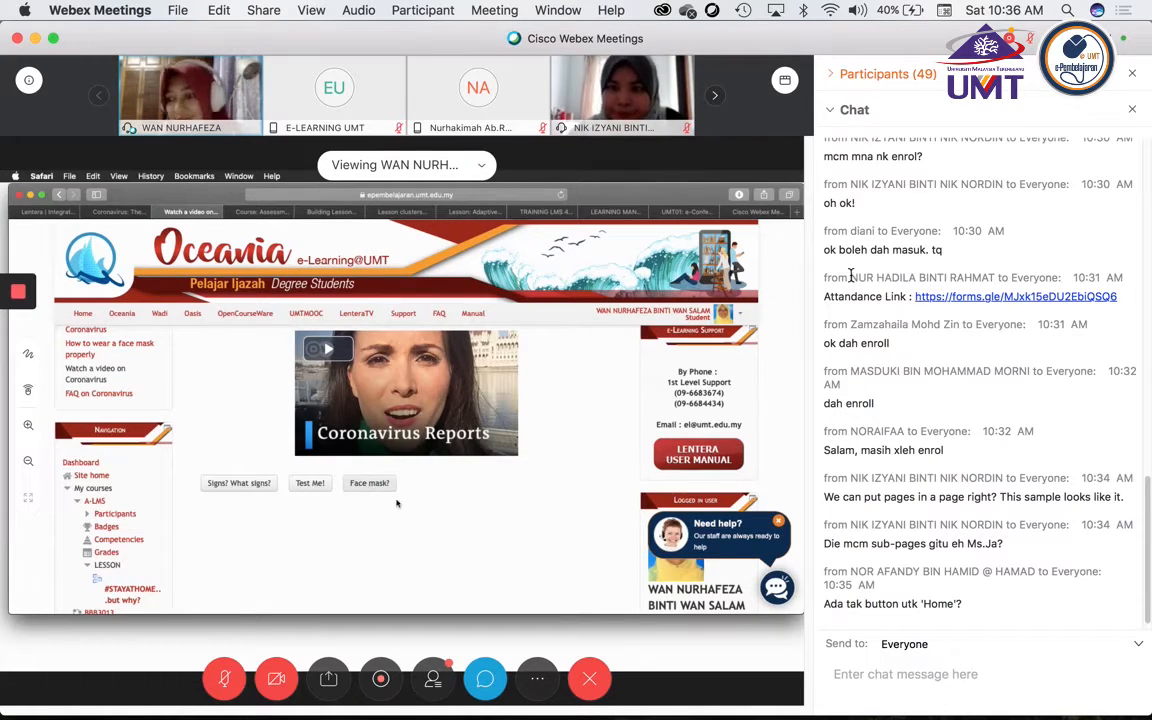
Check the middle and lower part of the participant list, and bring the chat messages back into view.
left_click(834, 78)
scroll(953, 278, "down", 15)
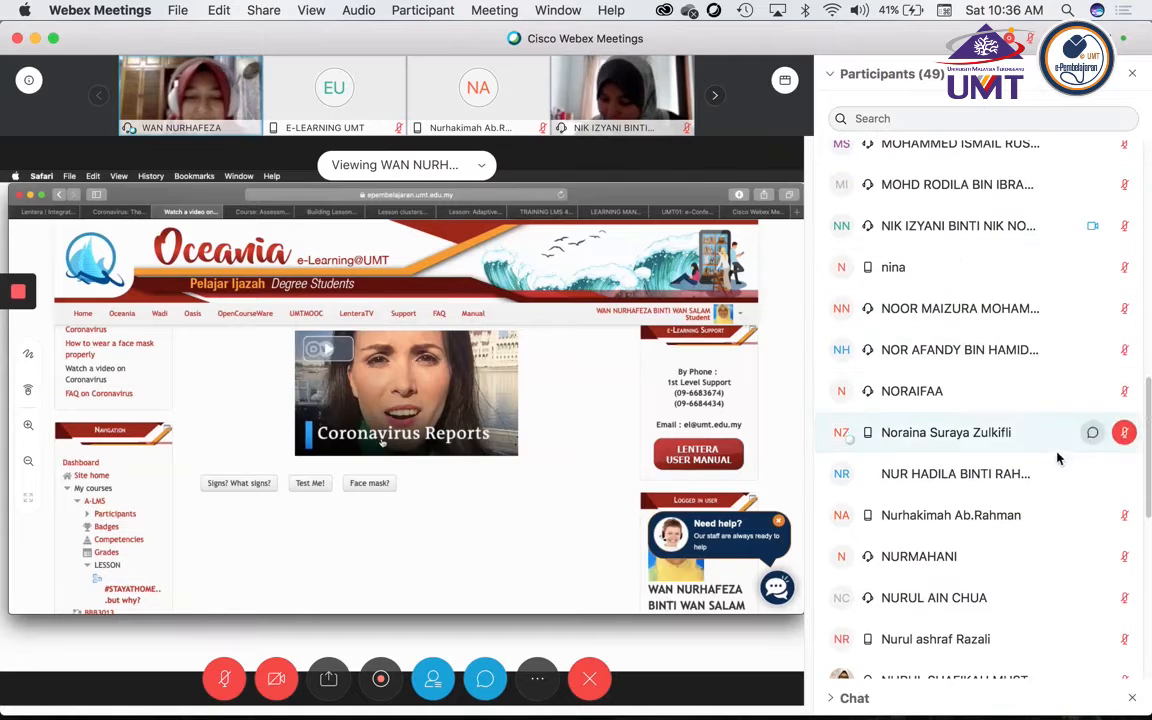
scroll(1010, 312, "down", 1)
scroll(1010, 312, "down", 14)
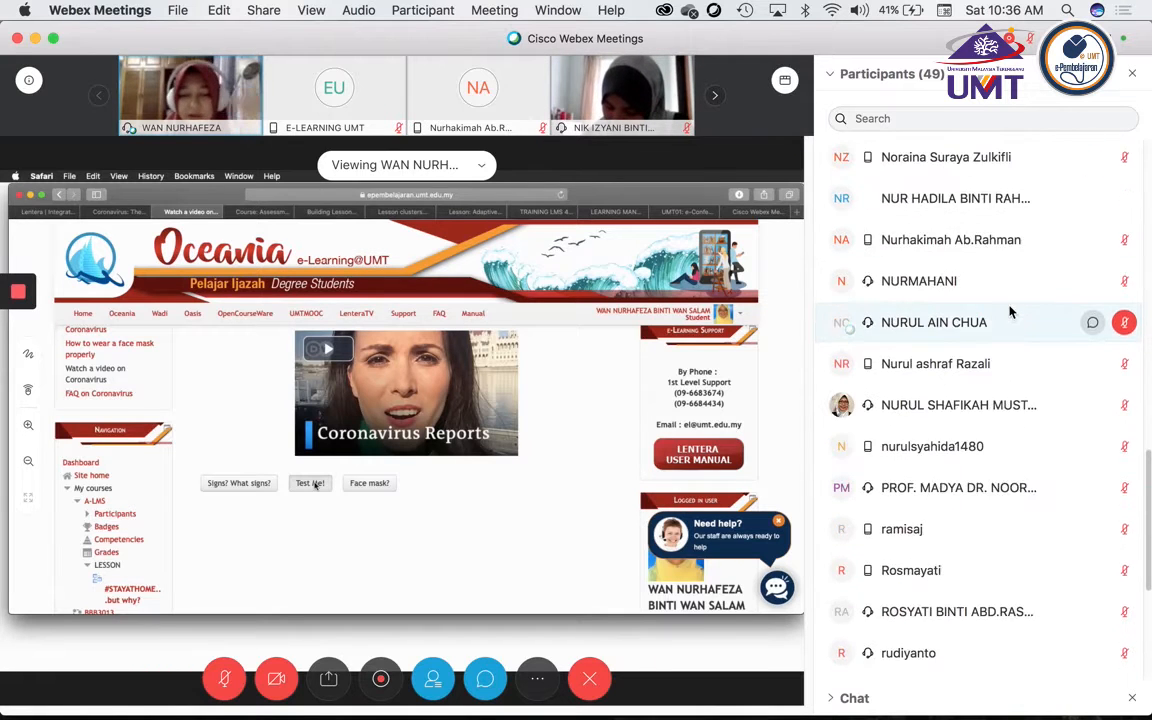
left_click(838, 72)
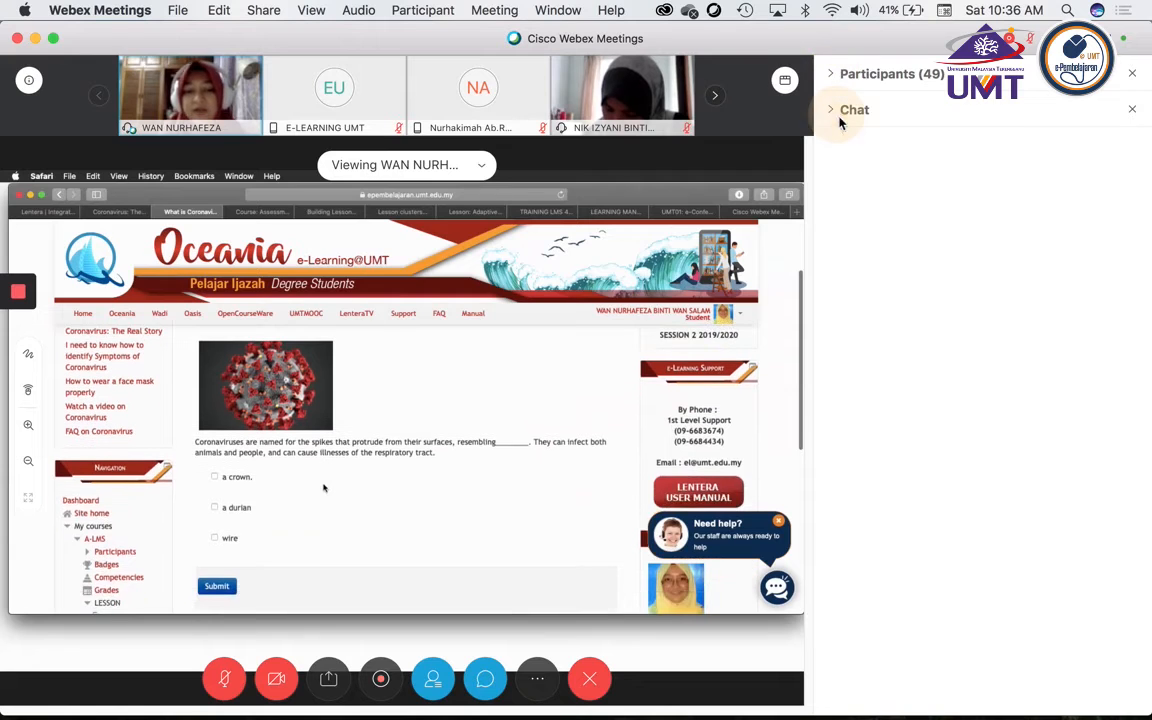
left_click(836, 112)
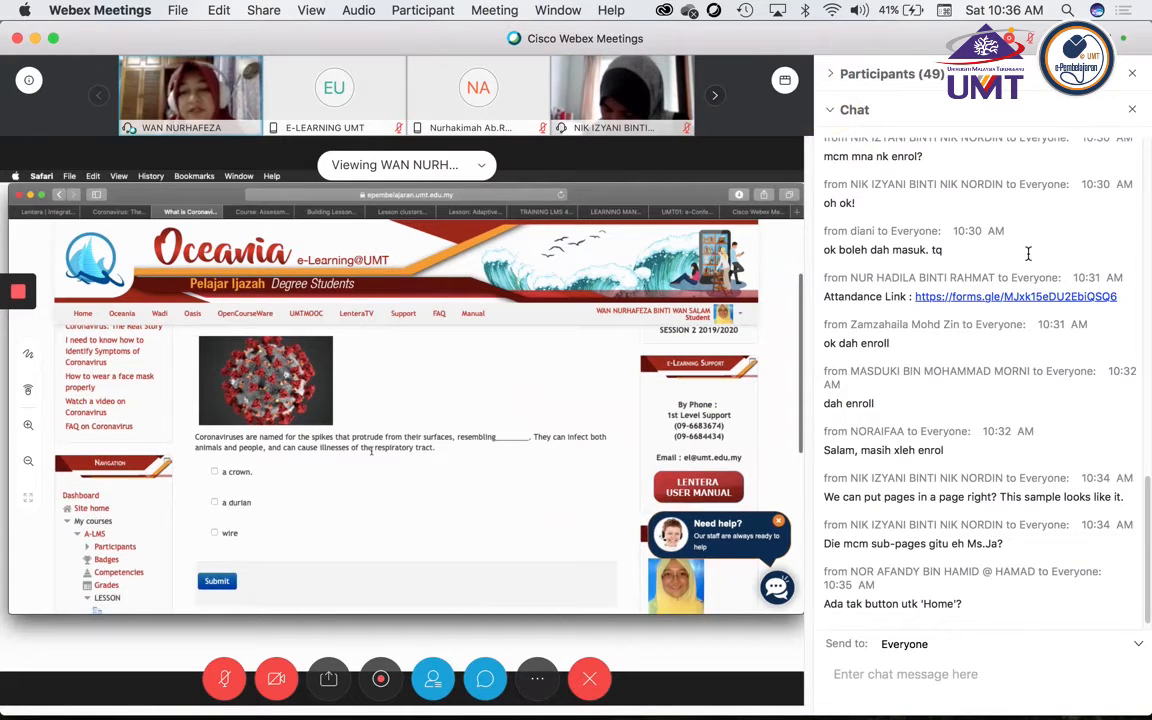
Check the participant list back up to the host entry, and show the chat conversation again.
left_click(835, 74)
scroll(918, 185, "up", 10)
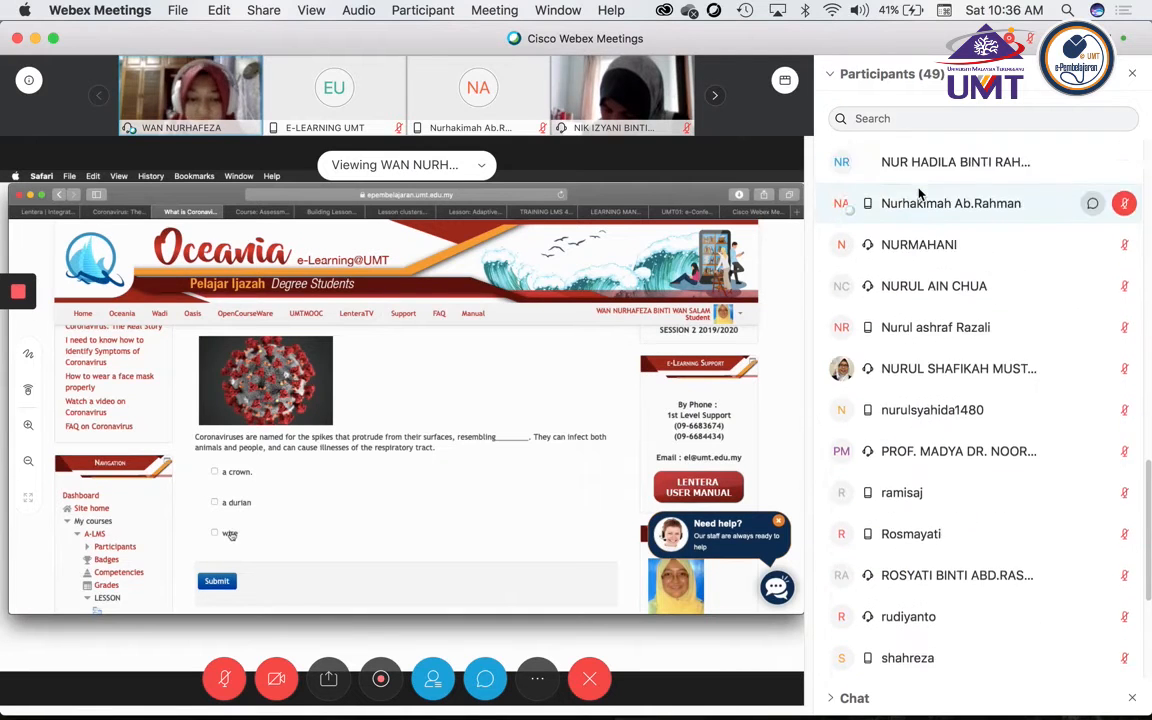
scroll(918, 195, "up", 10)
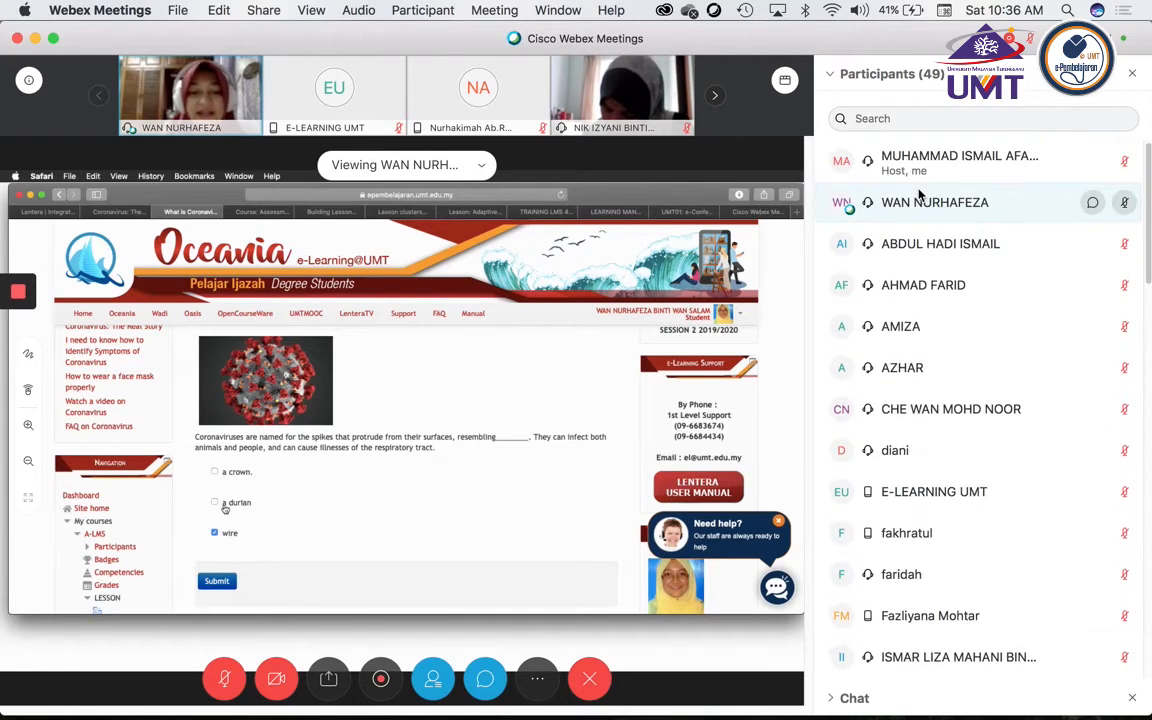
left_click(833, 76)
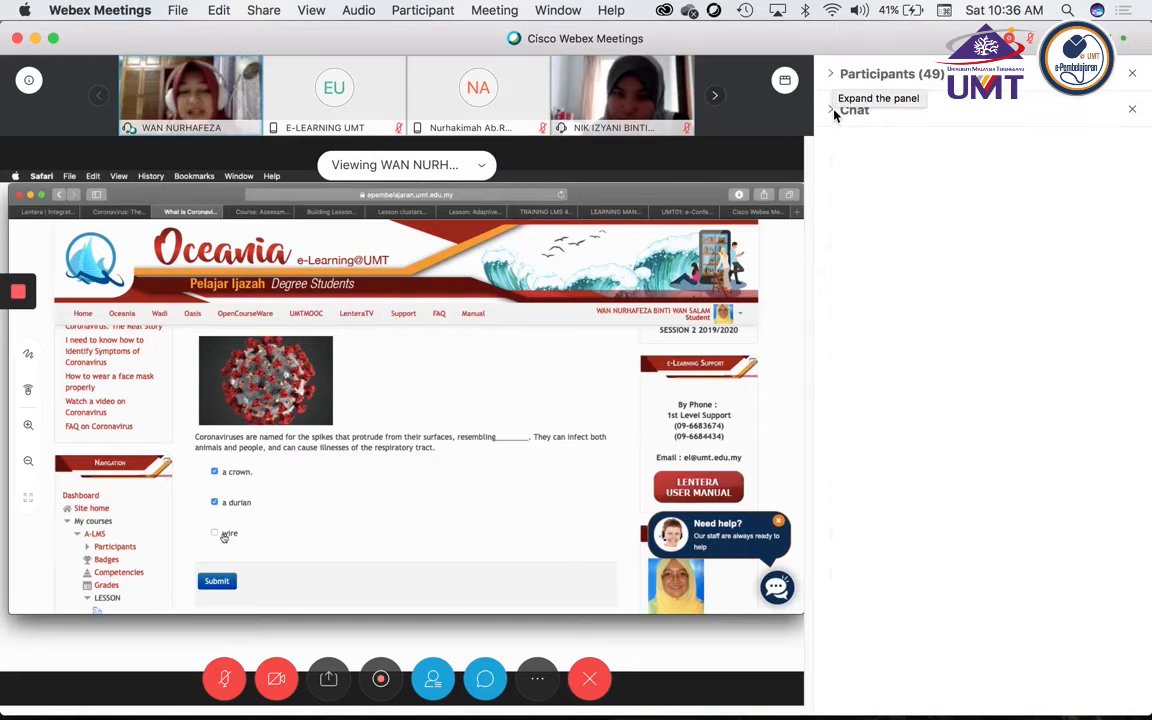
left_click(833, 112)
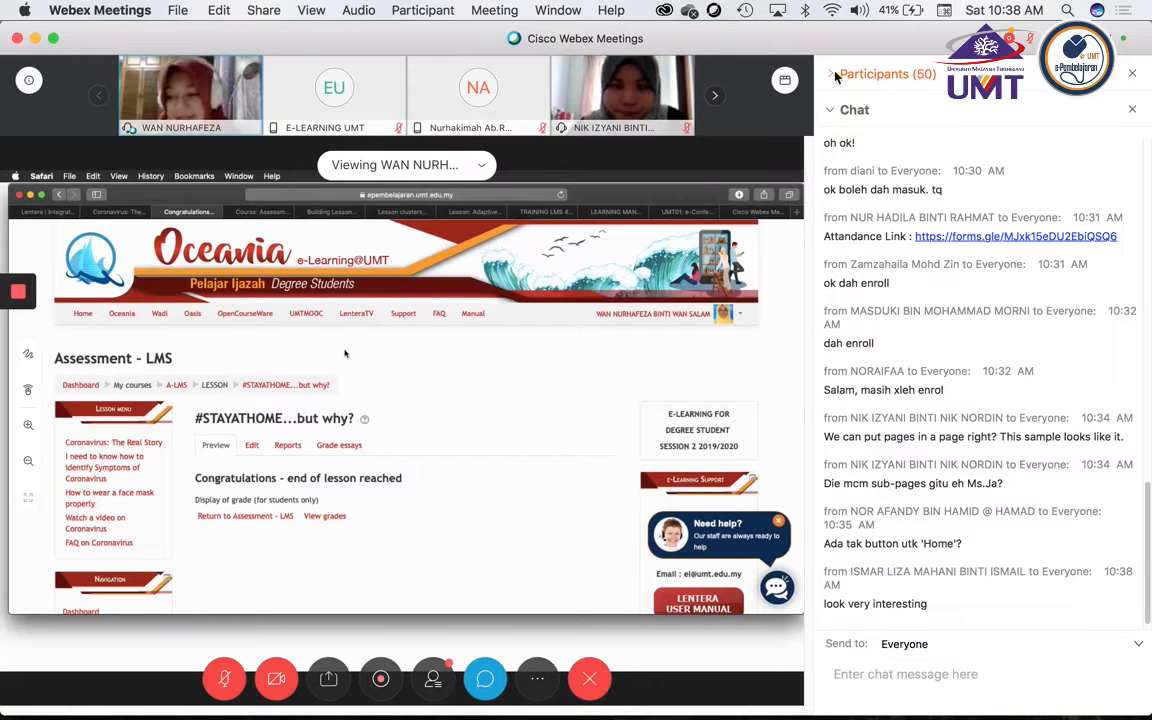
Glance at the start of the participant list, and reopen the chat to read the newest messages.
left_click(895, 74)
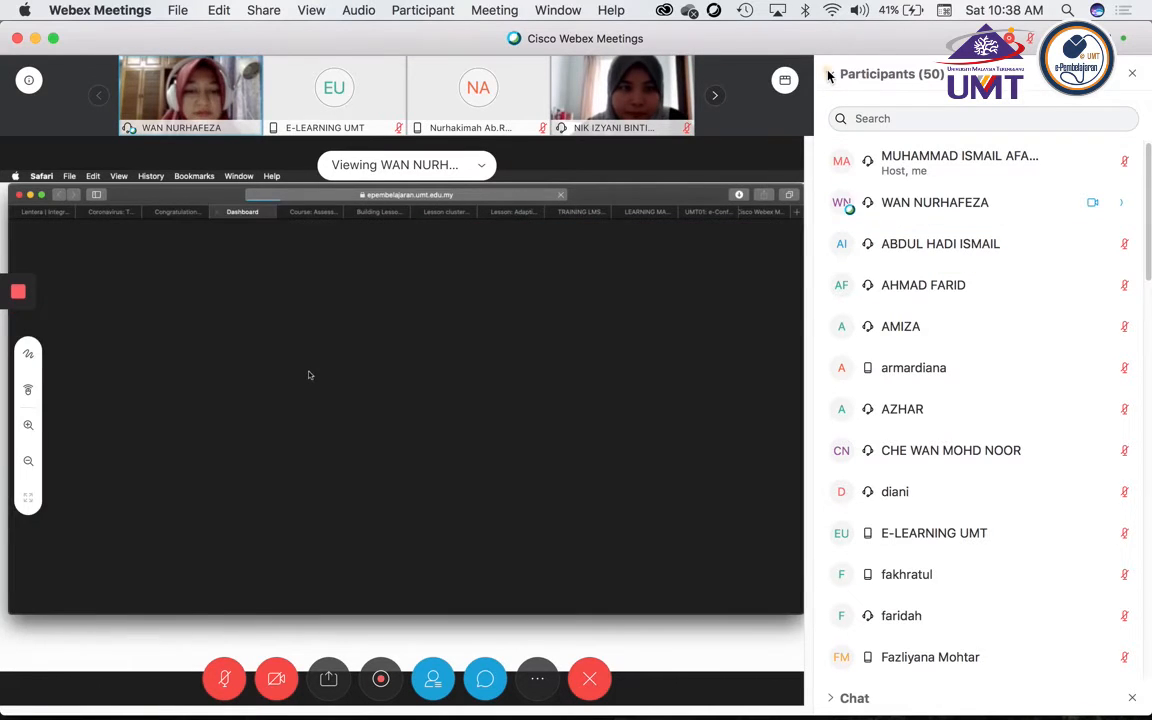
left_click(828, 76)
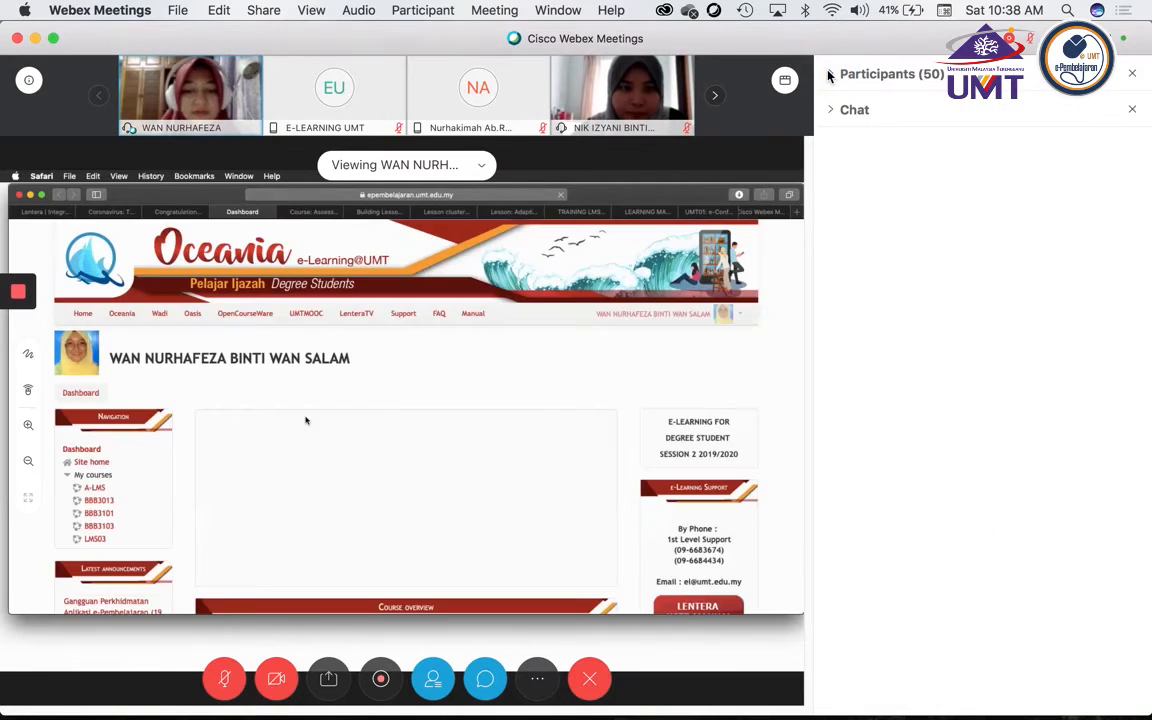
left_click(830, 111)
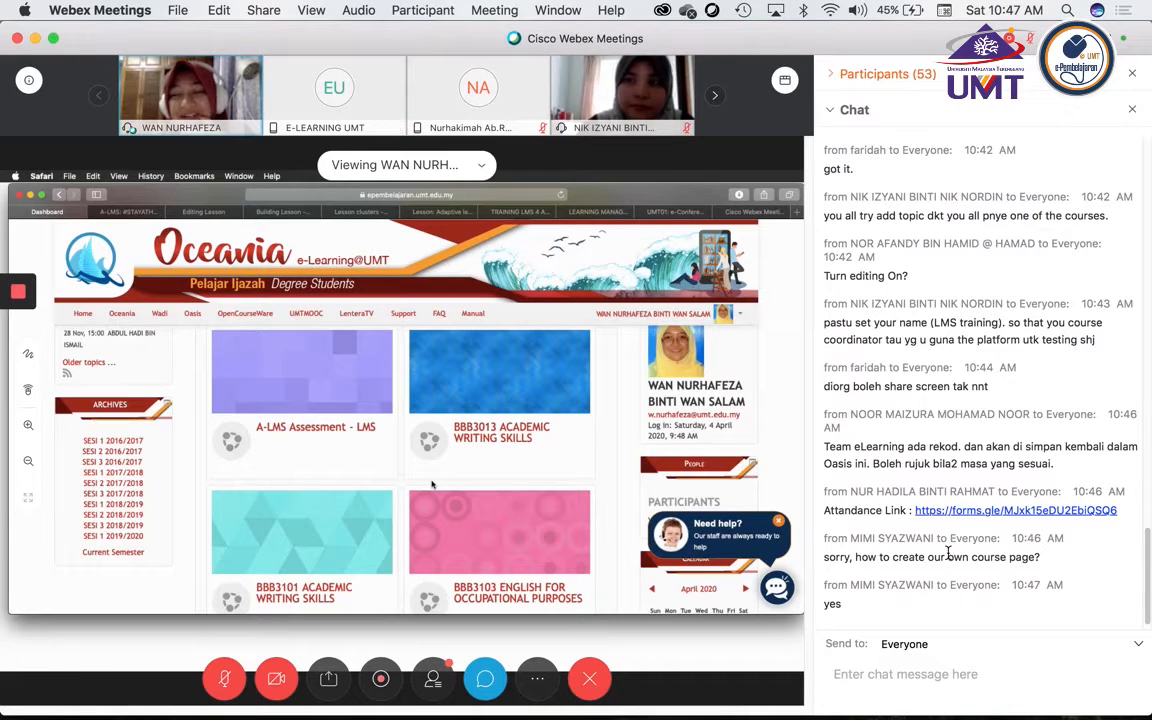
left_click(843, 110)
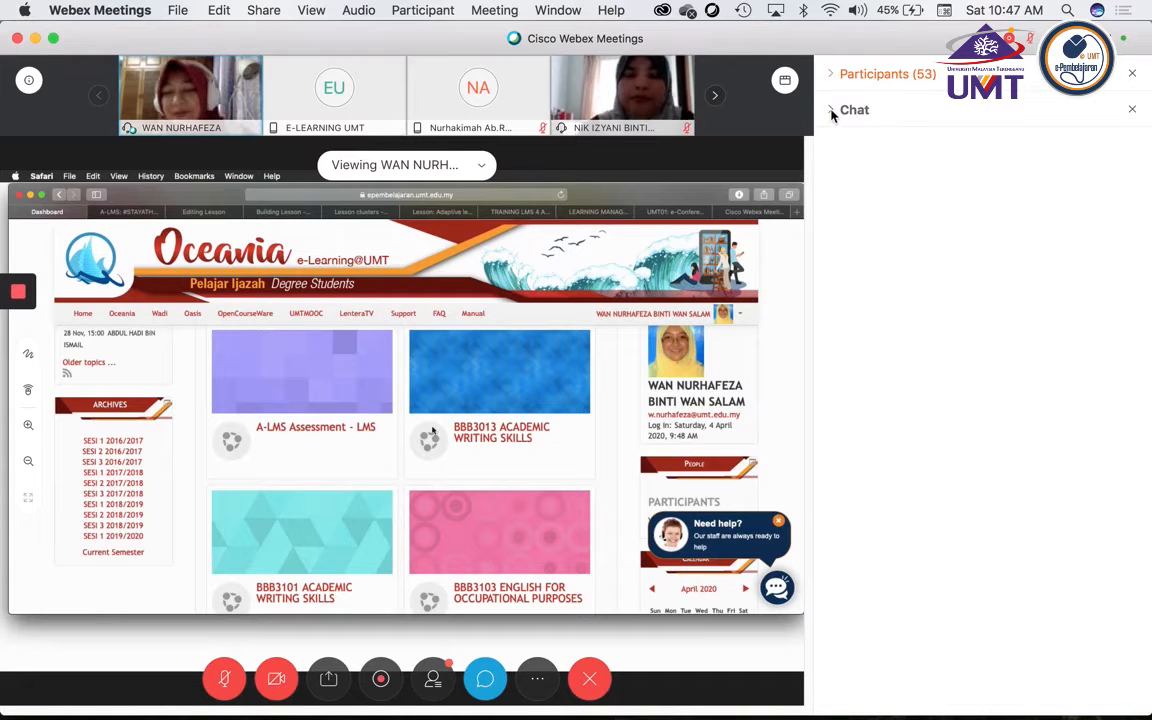
left_click(830, 110)
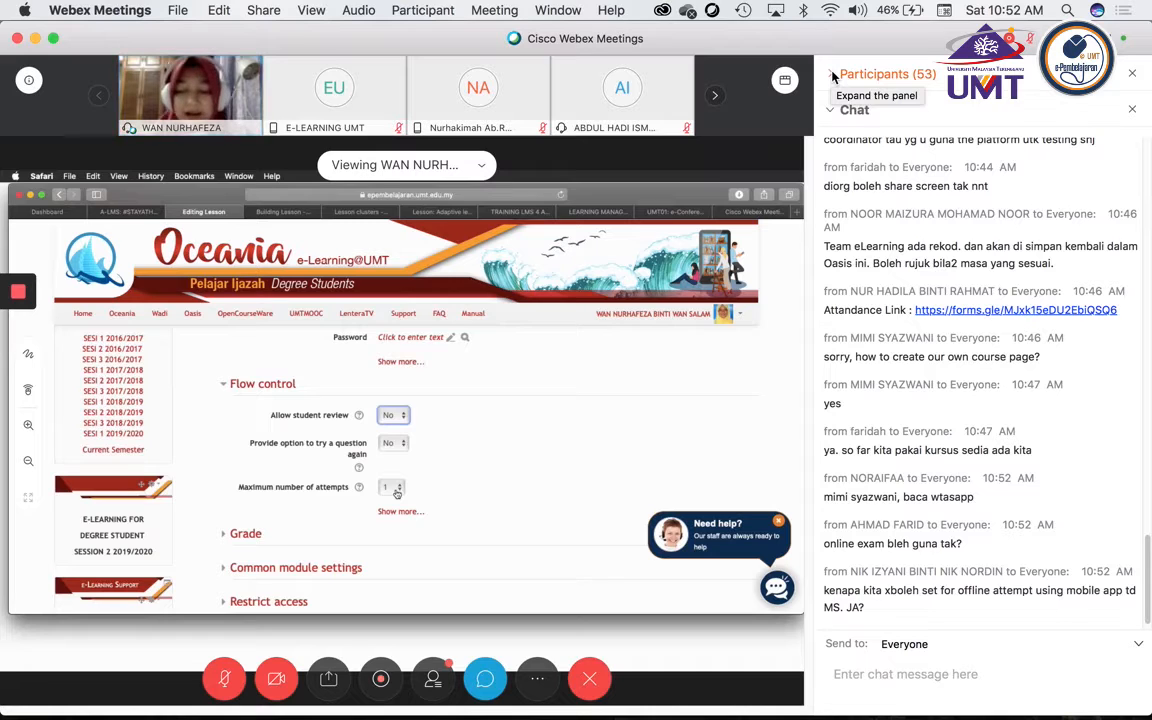
Review the expanded participant list from the host entry through to the last attendee, and collapse the list.
left_click(833, 76)
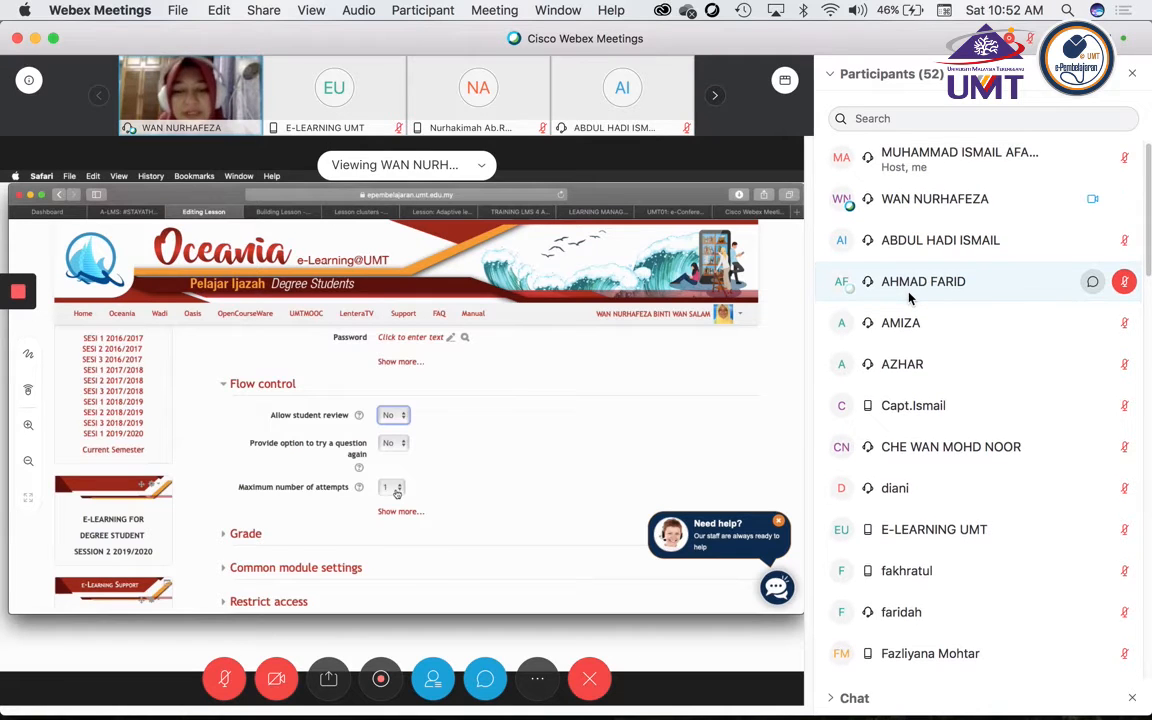
scroll(910, 298, "down", 1)
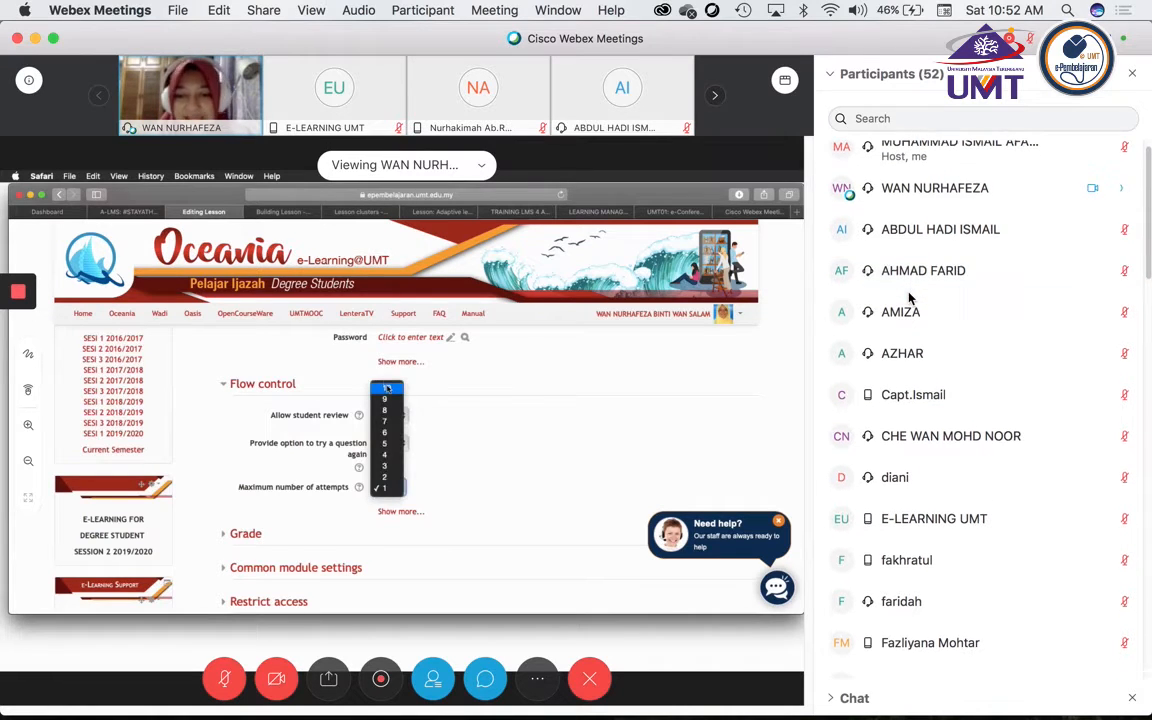
scroll(910, 298, "down", 5)
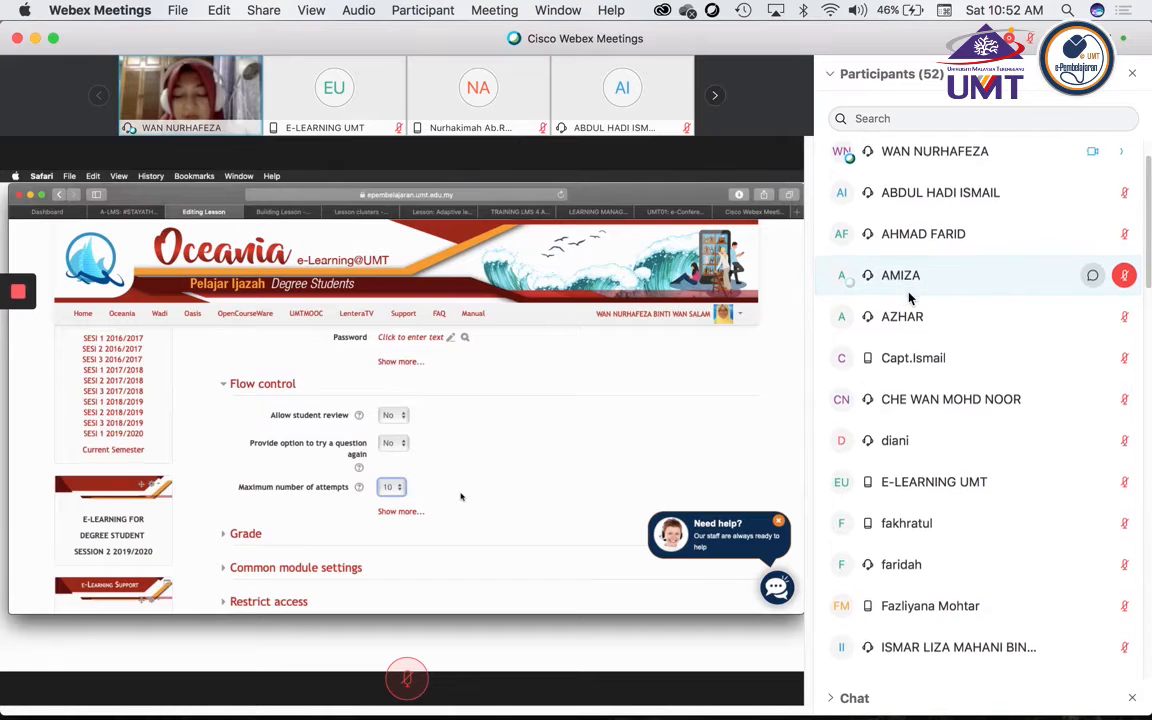
scroll(910, 296, "down", 6)
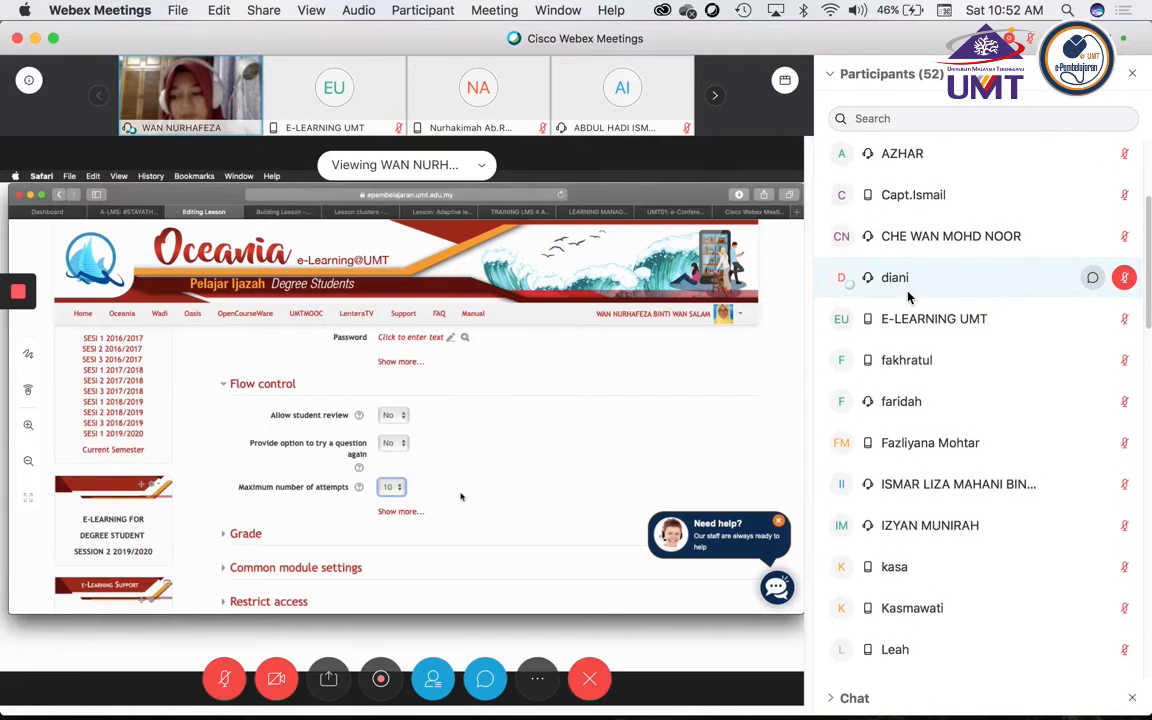
scroll(910, 296, "down", 7)
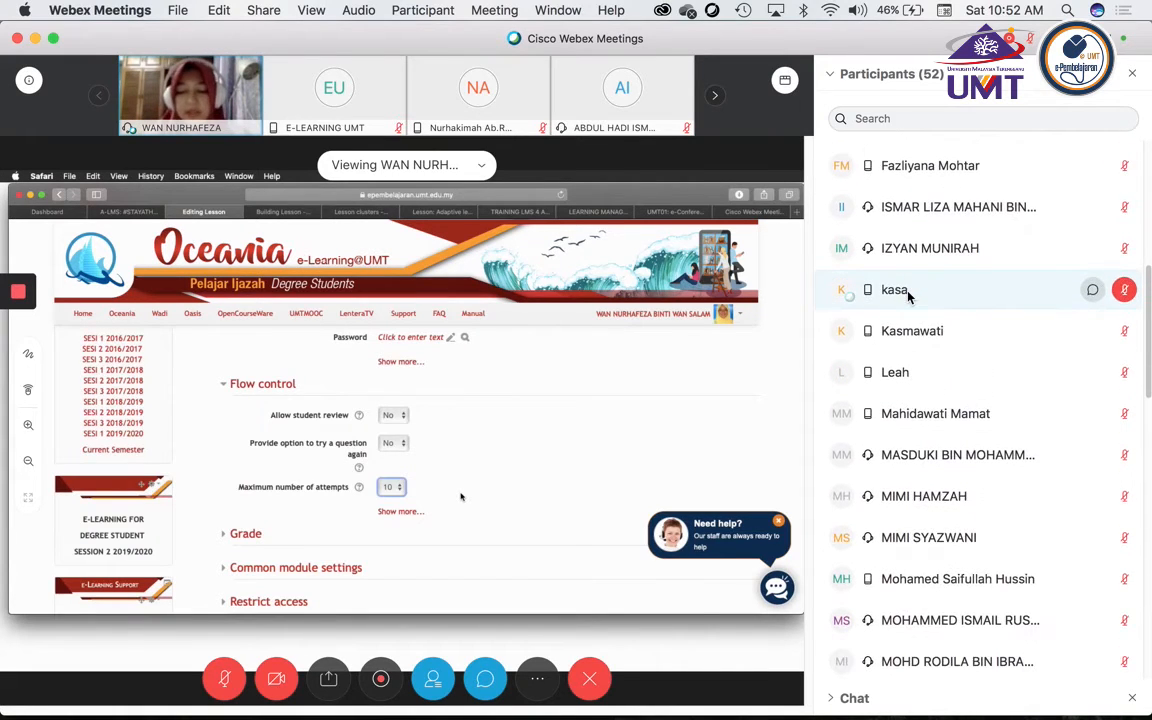
scroll(910, 296, "down", 6)
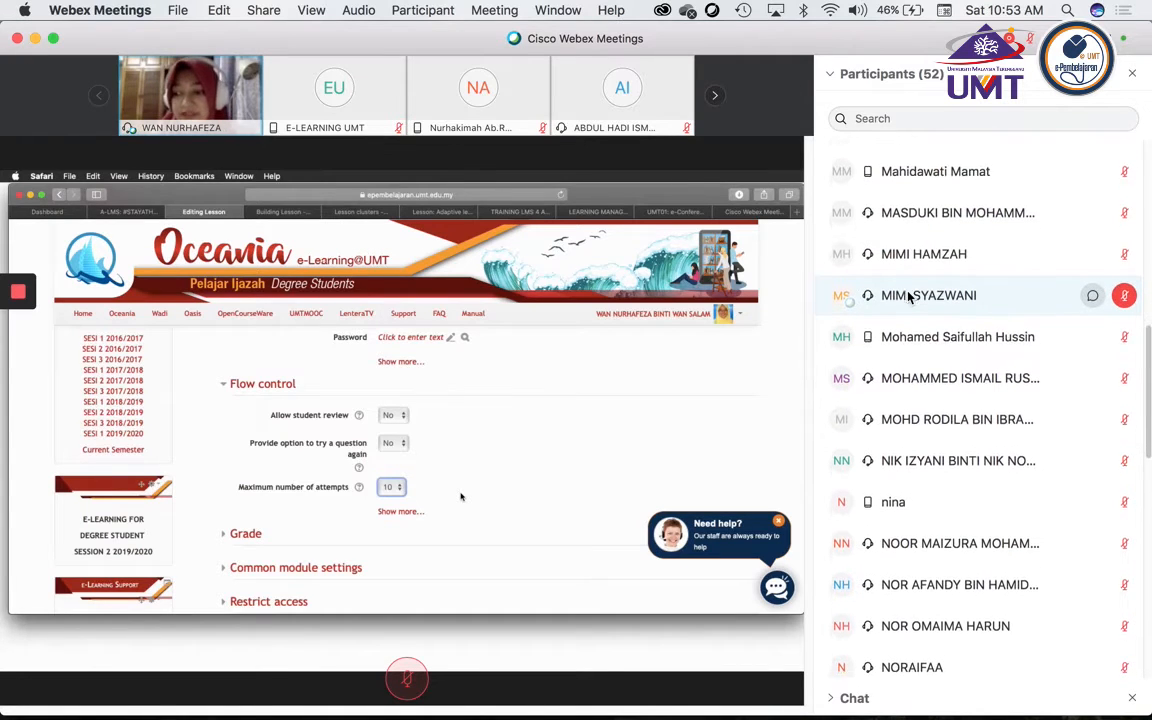
scroll(908, 296, "down", 3)
scroll(908, 296, "down", 3)
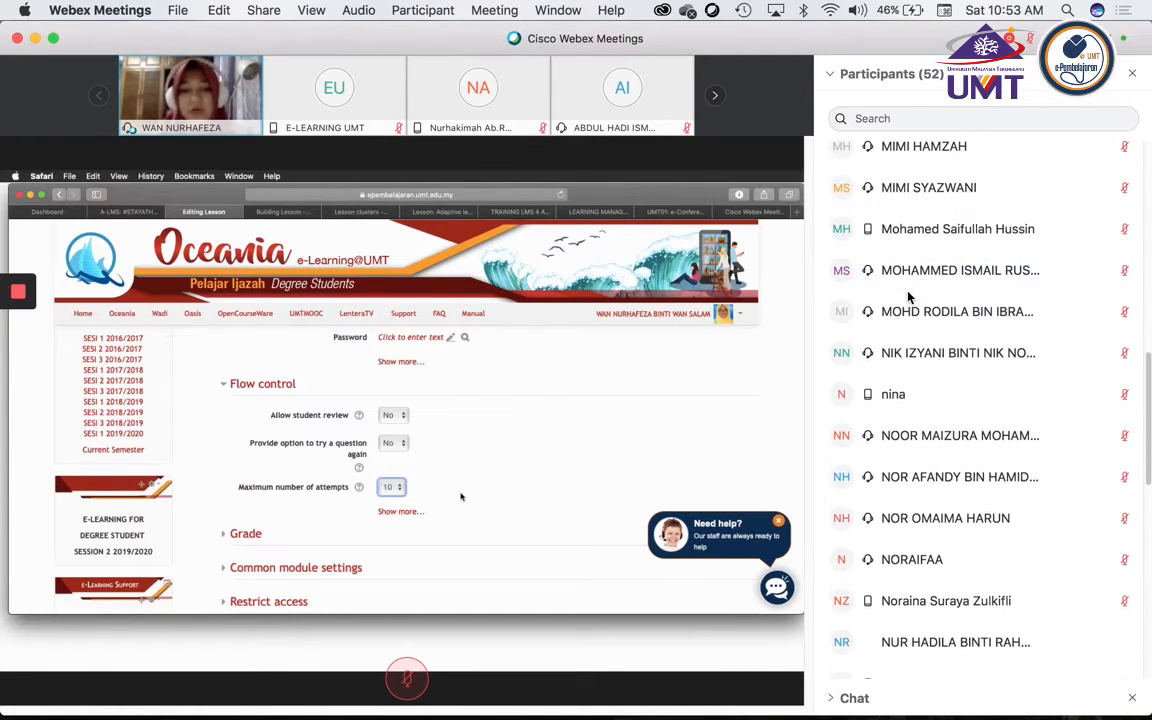
scroll(908, 296, "down", 1)
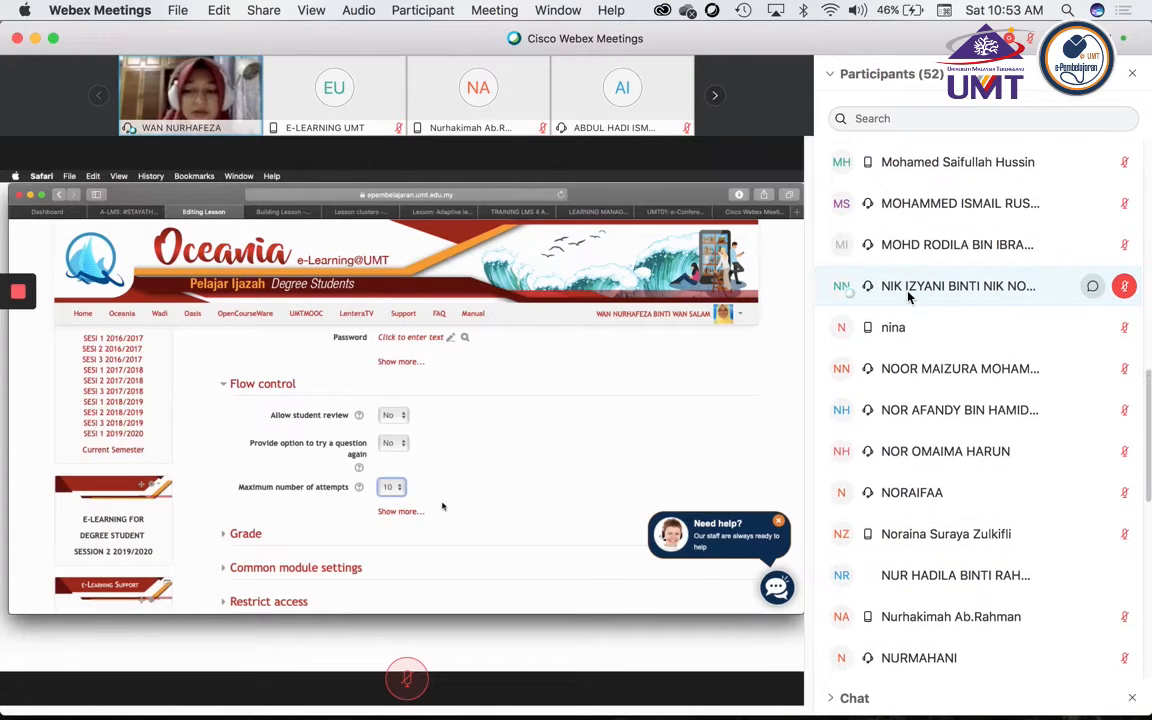
scroll(908, 296, "down", 6)
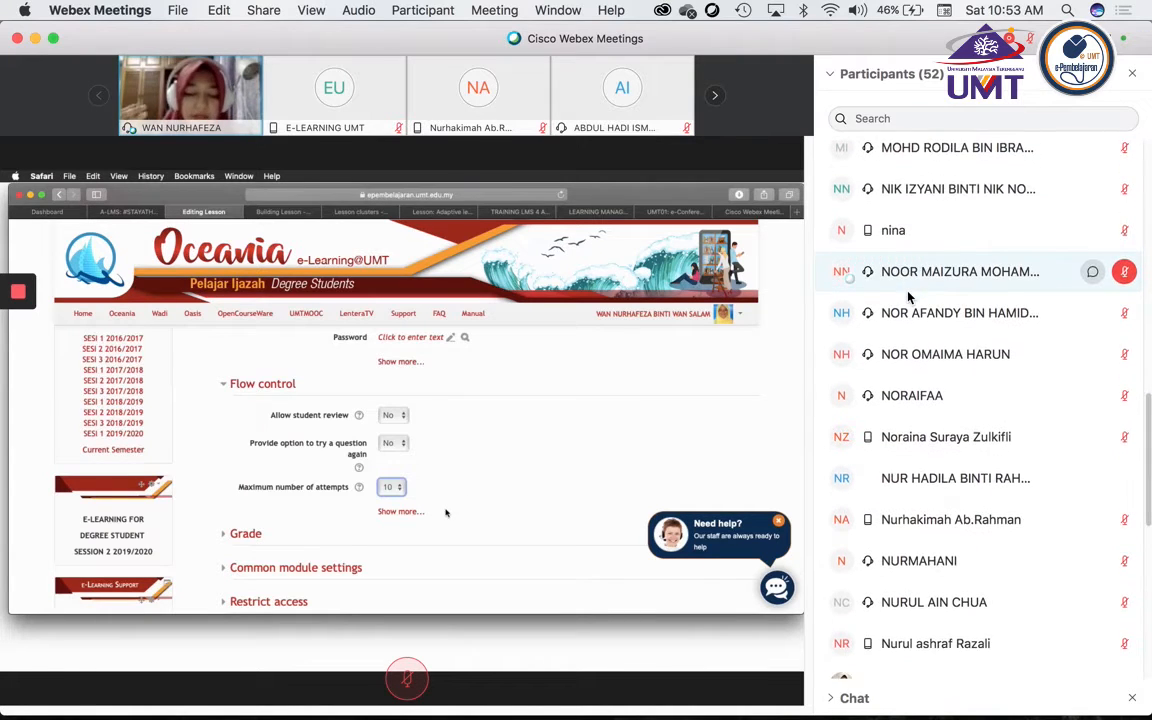
scroll(908, 296, "down", 5)
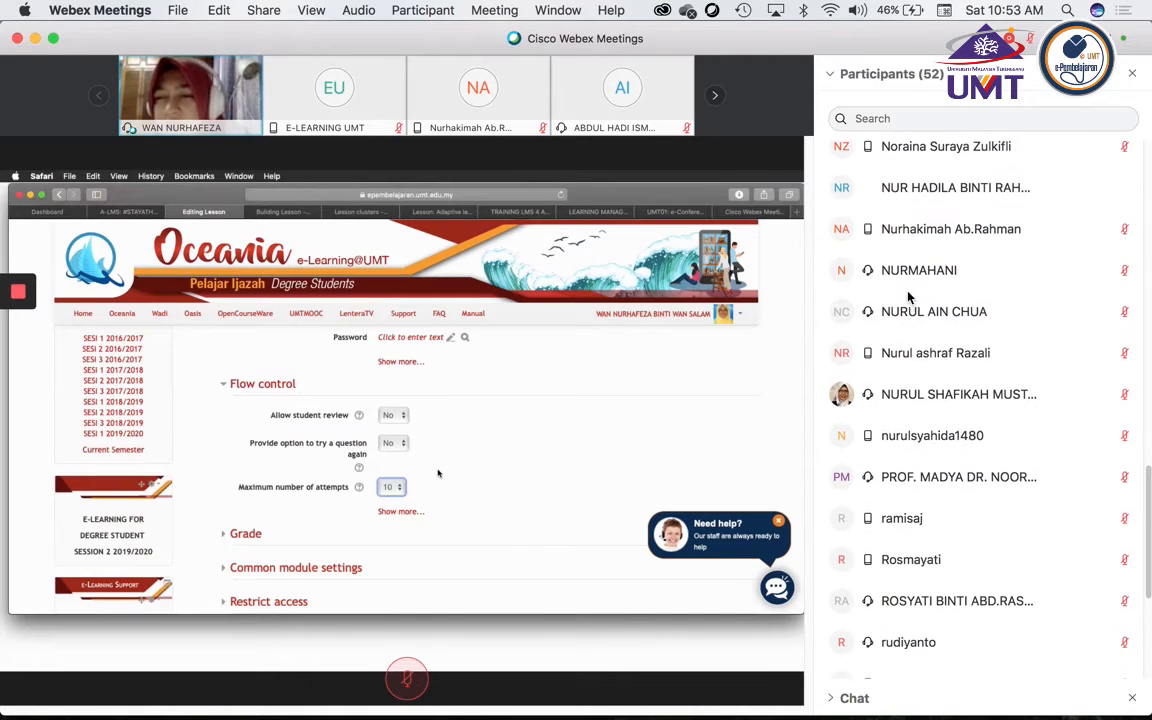
scroll(908, 296, "down", 4)
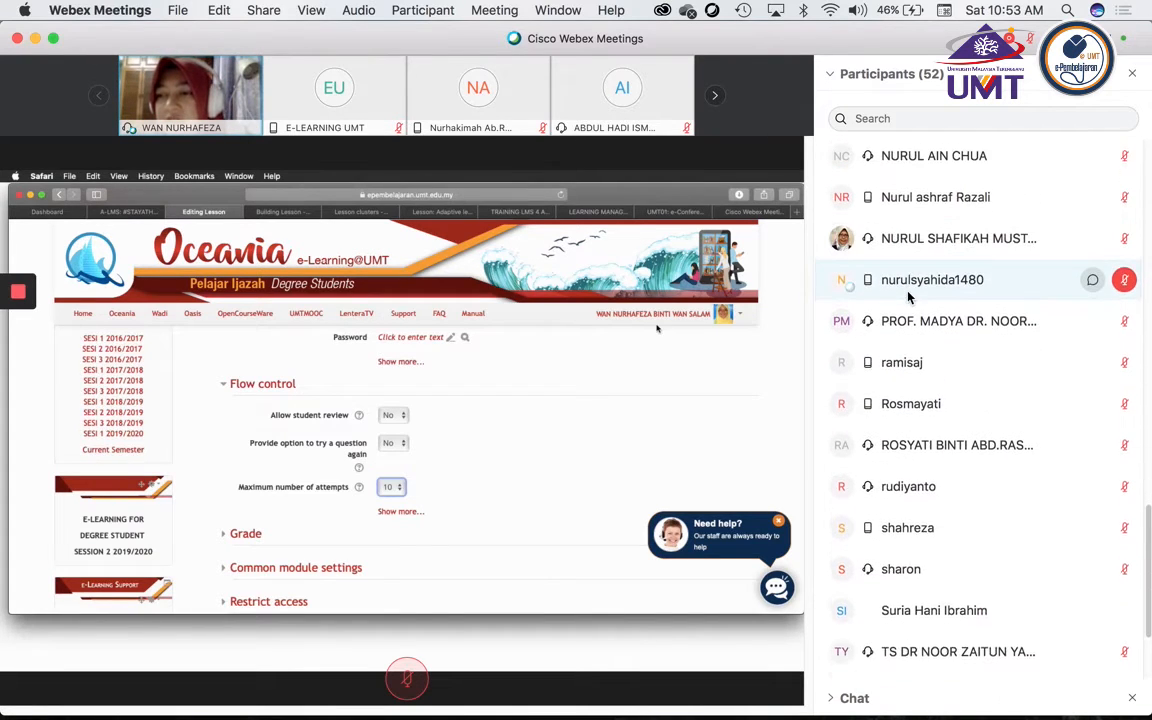
scroll(908, 296, "down", 2)
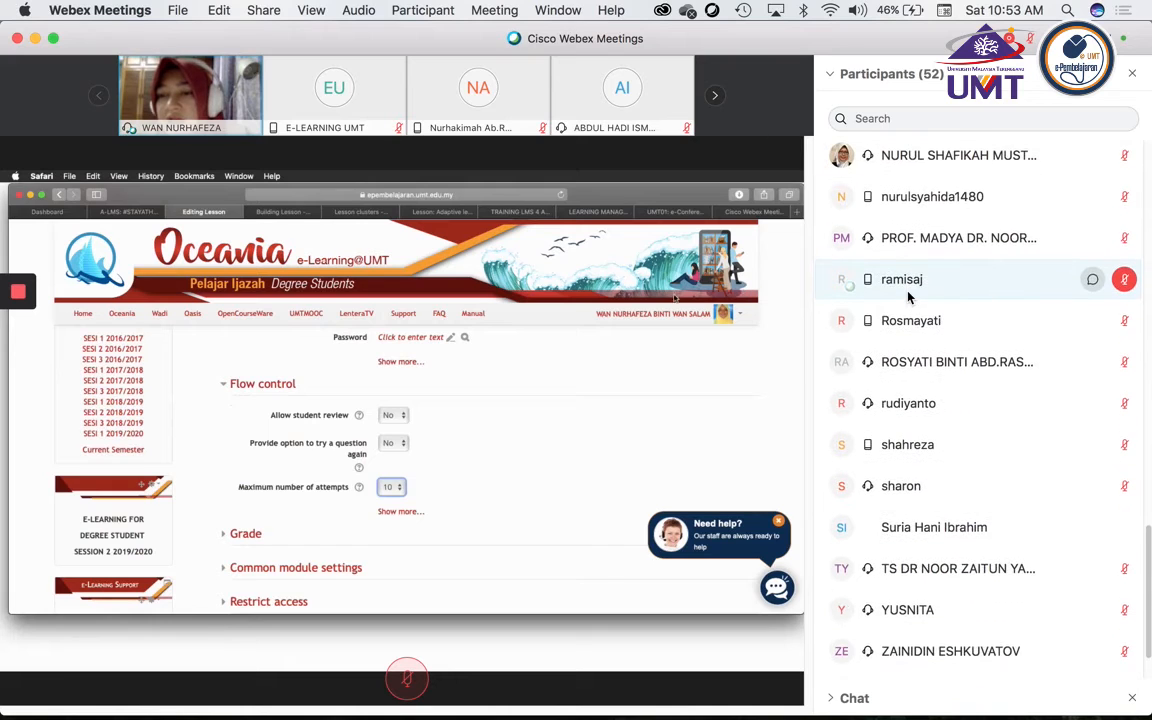
scroll(908, 296, "down", 1)
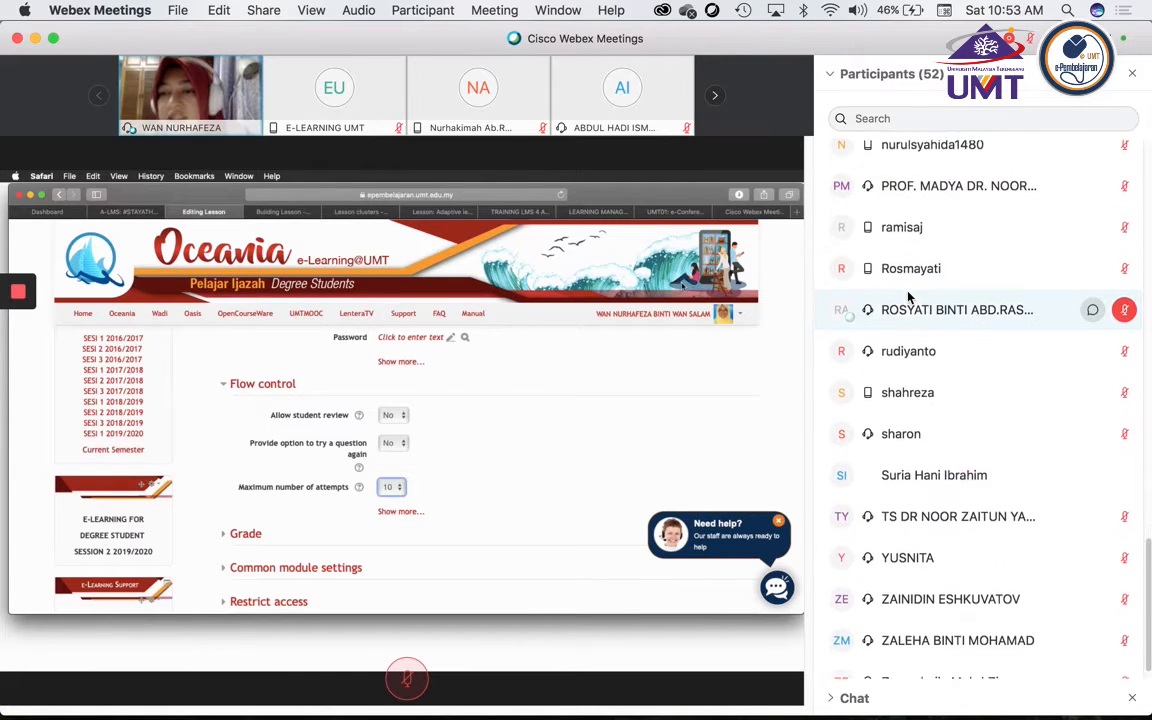
scroll(908, 296, "down", 1)
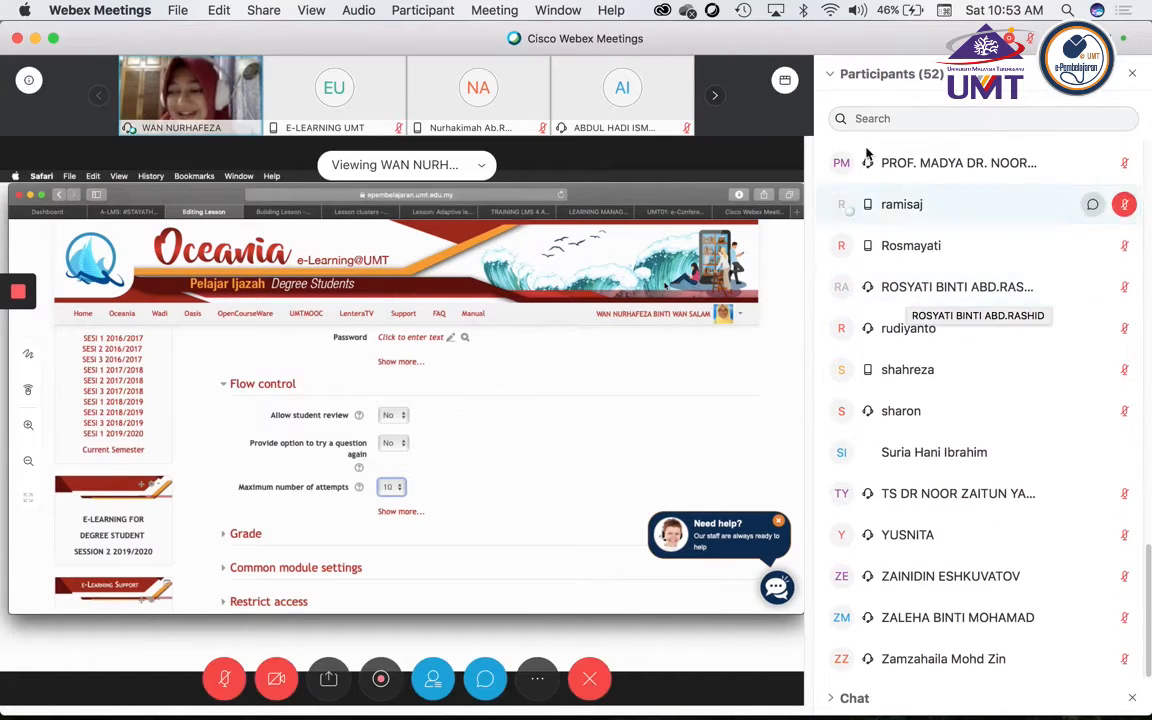
left_click(830, 74)
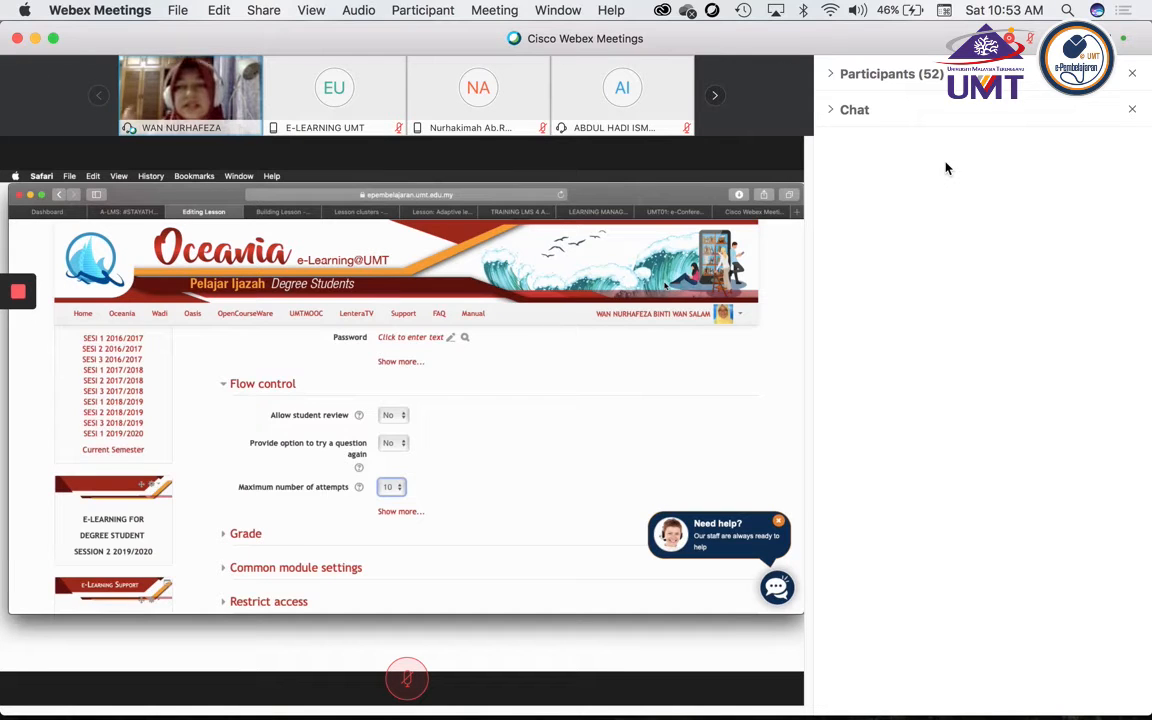
Reopen the participant list, return it to the host entry, and switch back to the chat conversation.
left_click(830, 75)
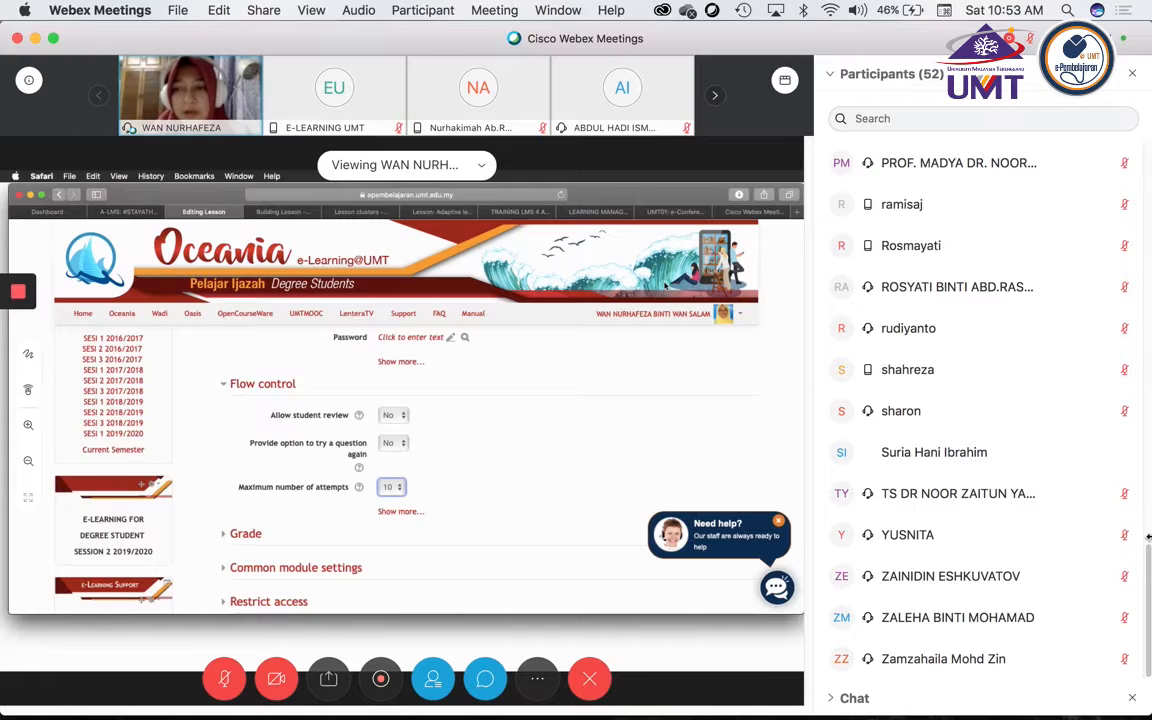
left_click_drag(1149, 560, 1149, 147)
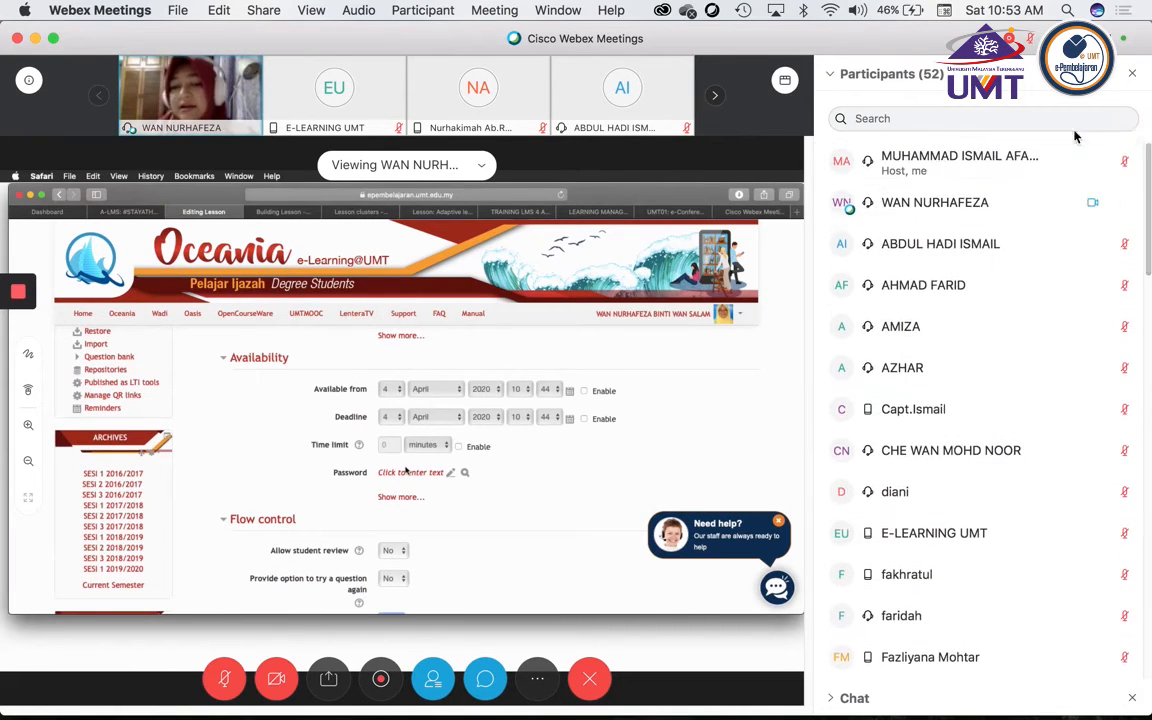
left_click(833, 75)
left_click(855, 109)
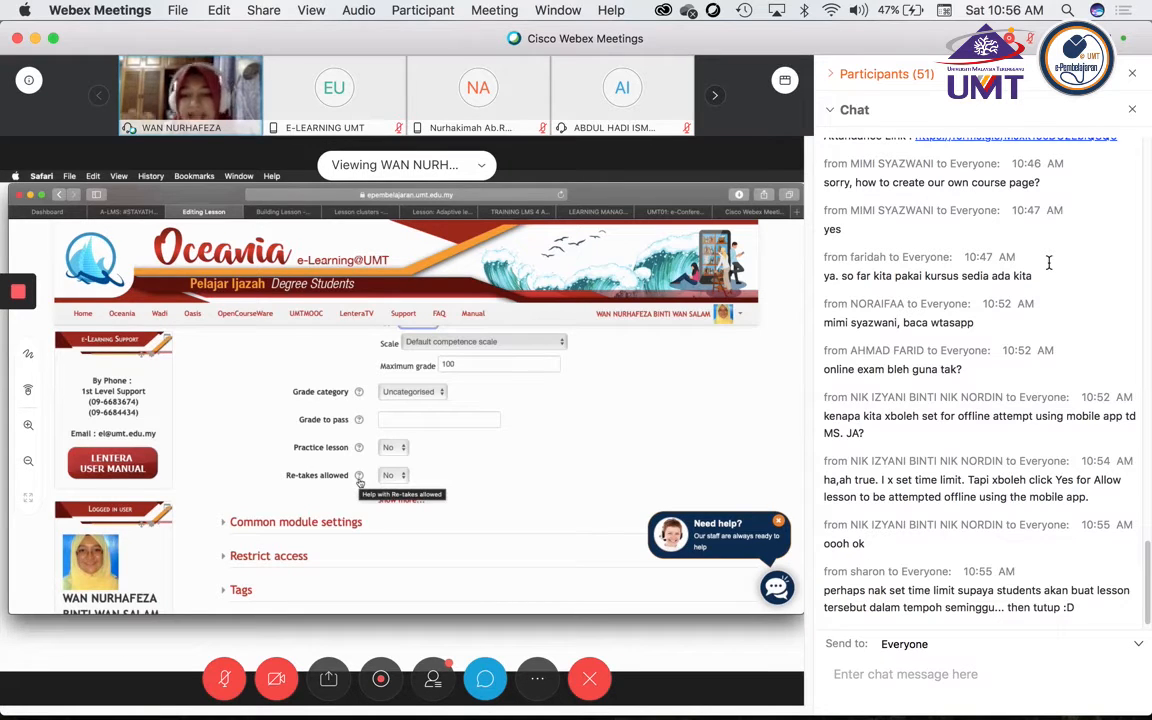
Show the help text for the Re-takes allowed setting in the shared lesson form.
left_click(359, 479)
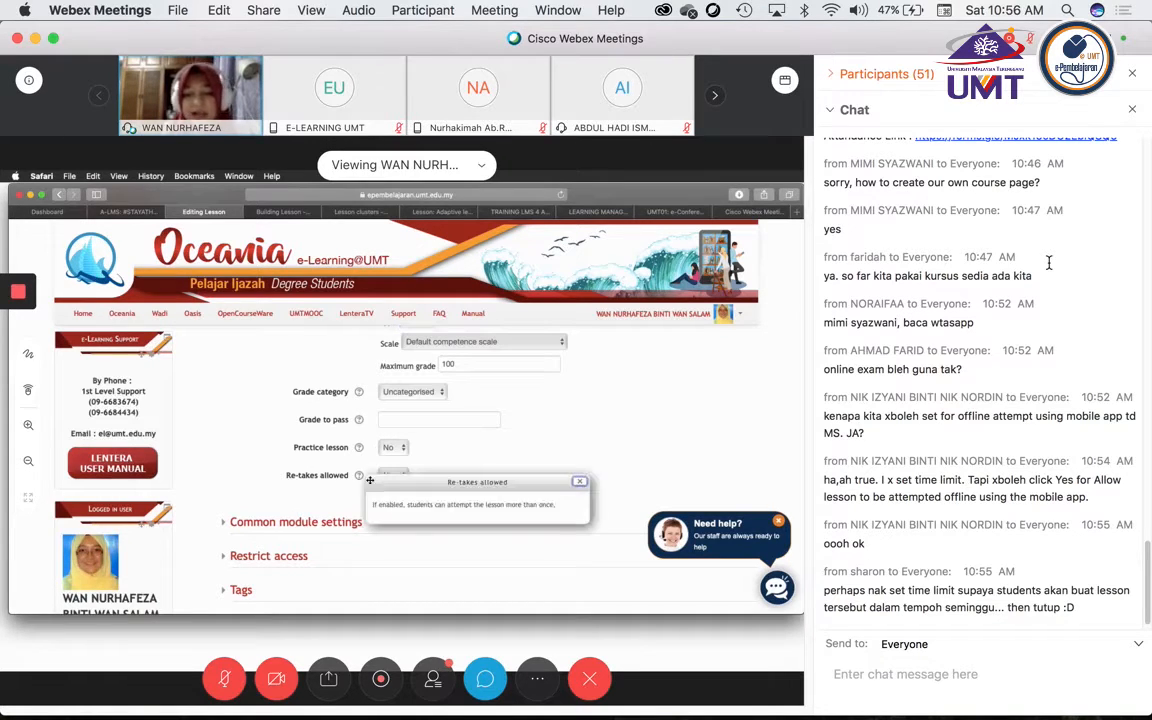
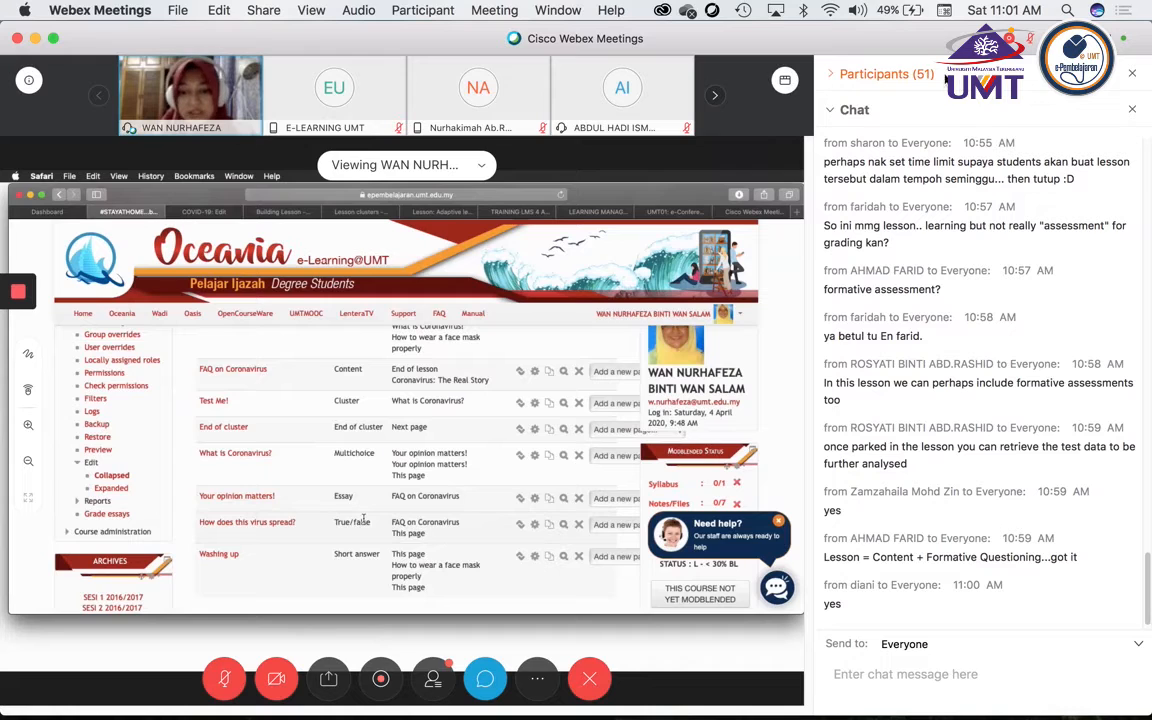
Replace the chat with the participant list, check every attendee down to the end, and bring the chat messages back.
left_click(830, 110)
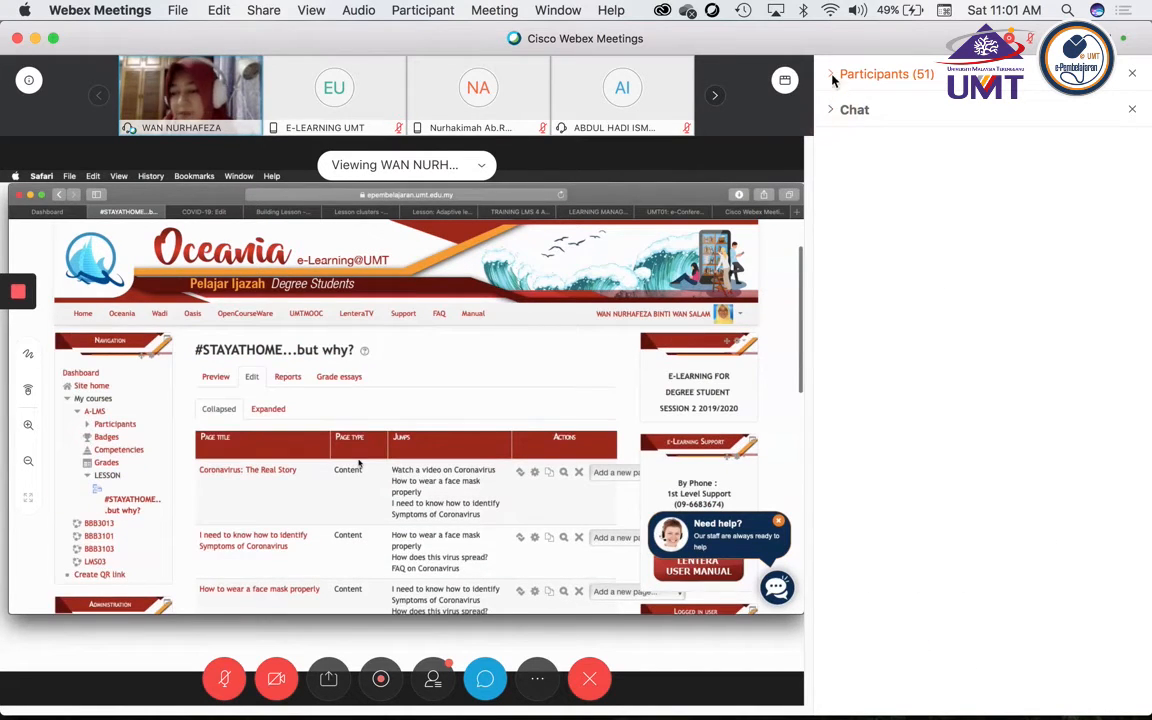
left_click(832, 76)
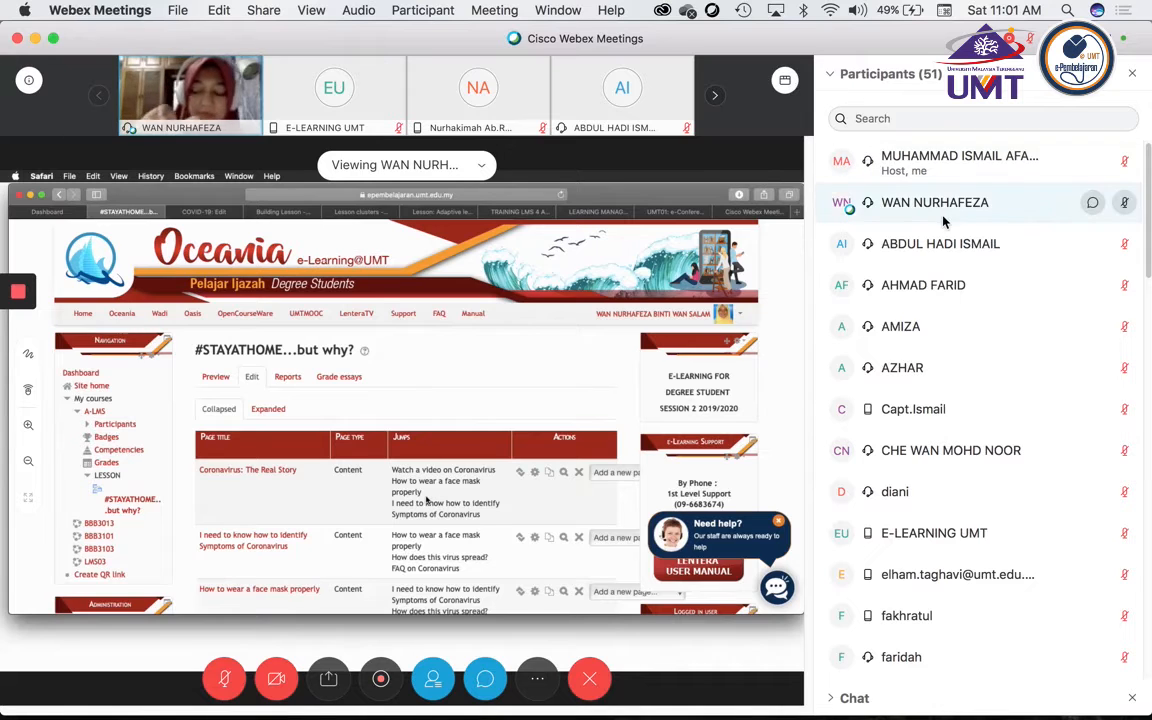
scroll(938, 224, "down", 1)
scroll(938, 224, "down", 1)
scroll(938, 224, "down", 5)
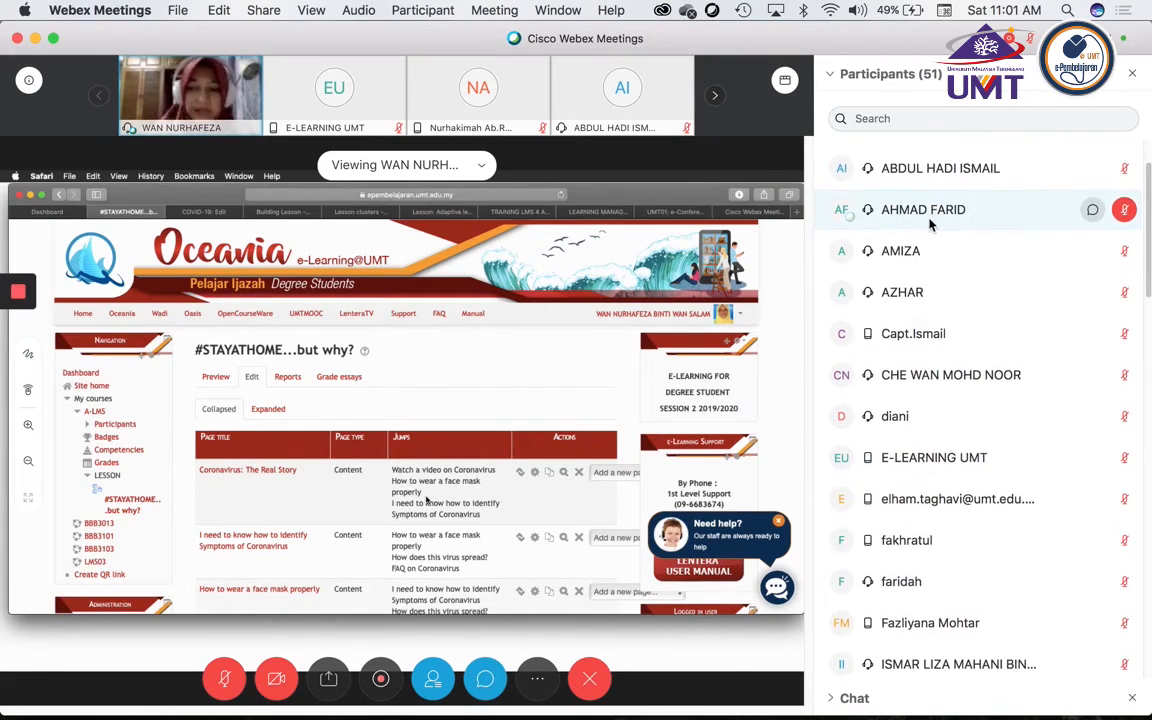
scroll(935, 224, "down", 4)
scroll(923, 226, "down", 10)
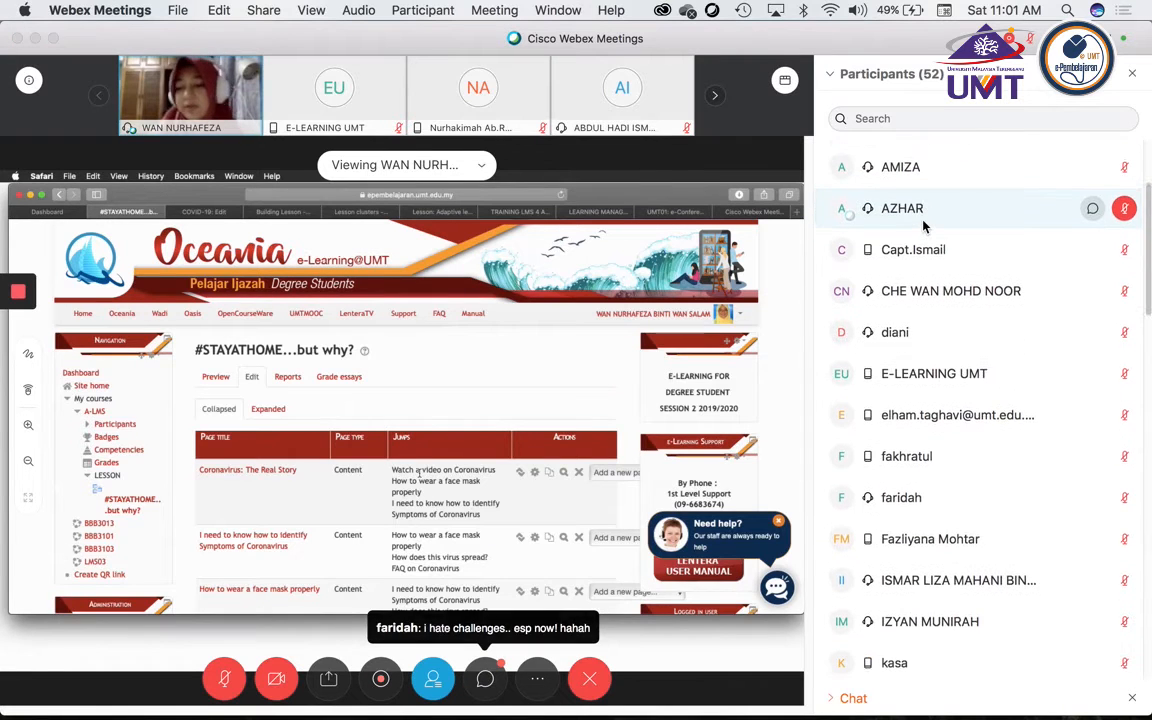
scroll(923, 226, "down", 12)
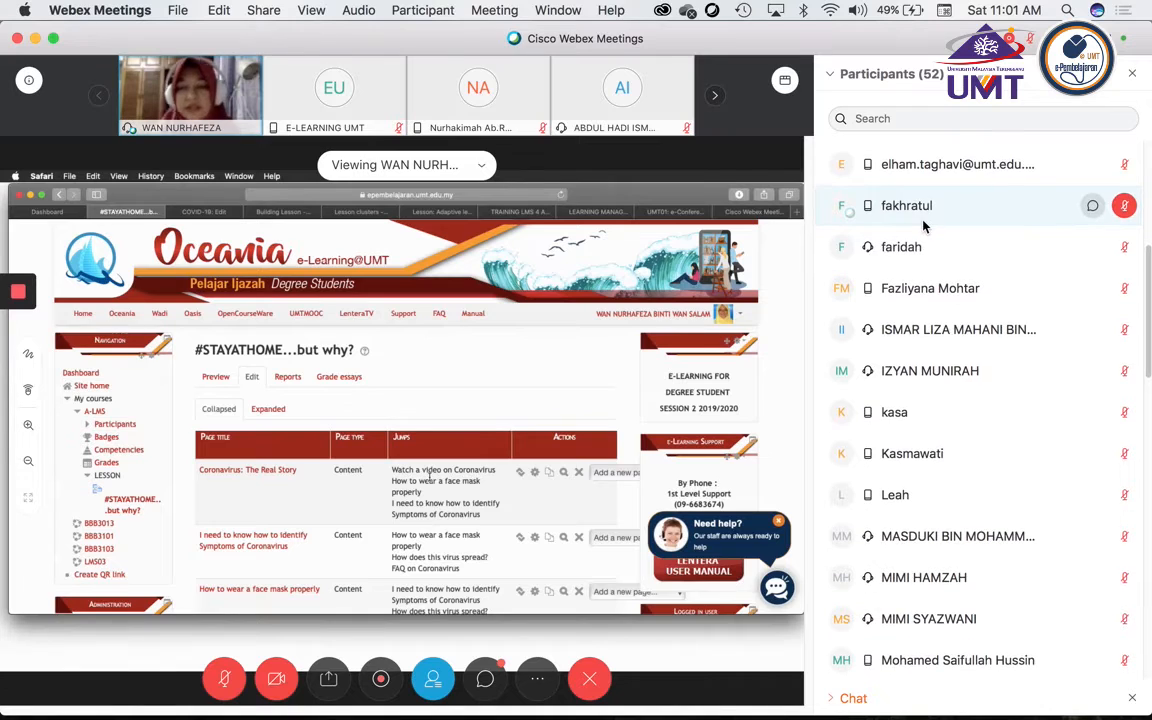
scroll(923, 226, "down", 5)
scroll(923, 226, "down", 3)
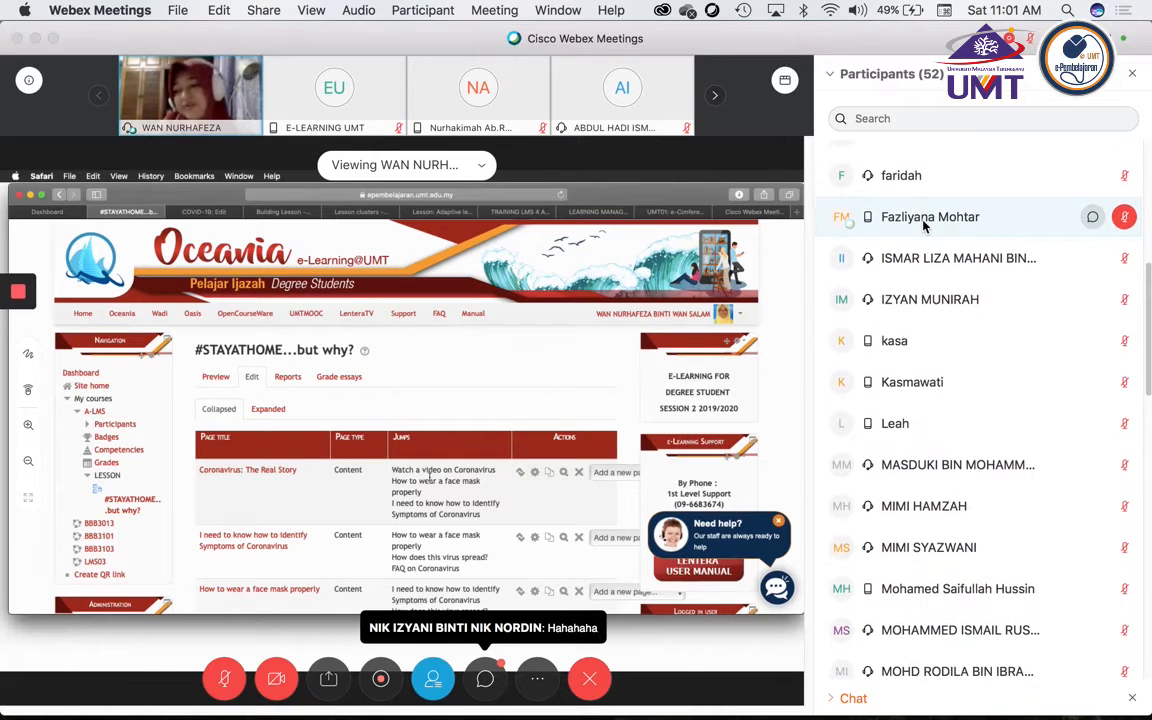
scroll(923, 226, "down", 7)
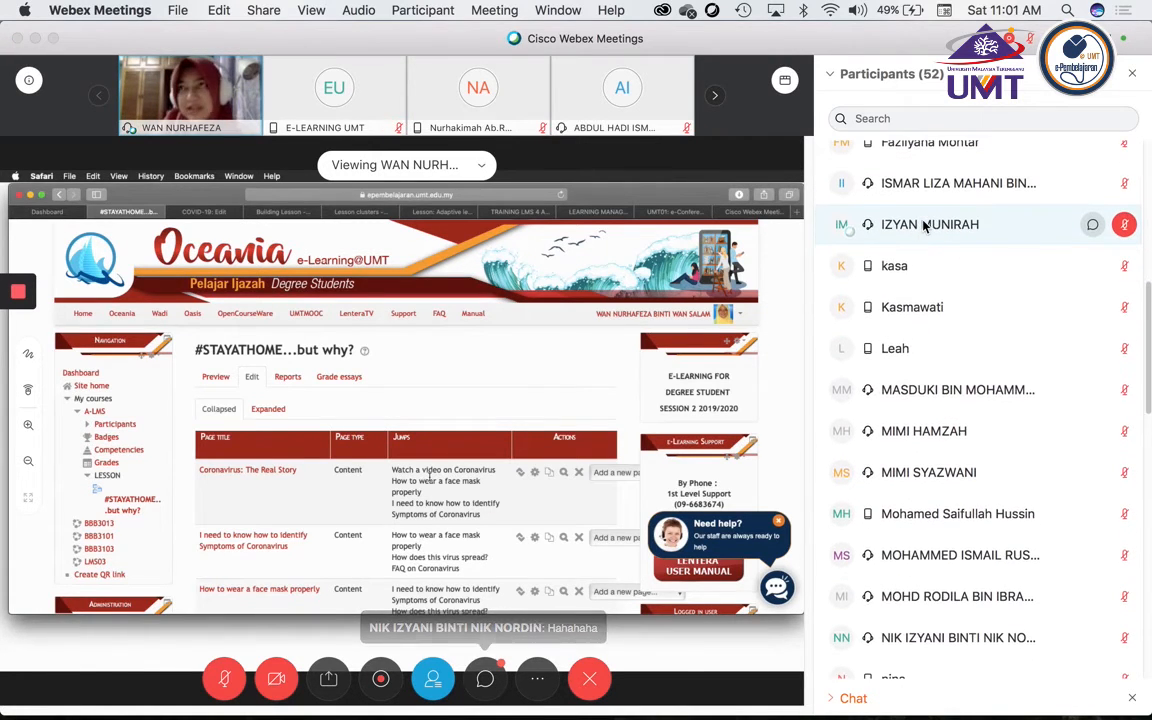
scroll(923, 226, "down", 7)
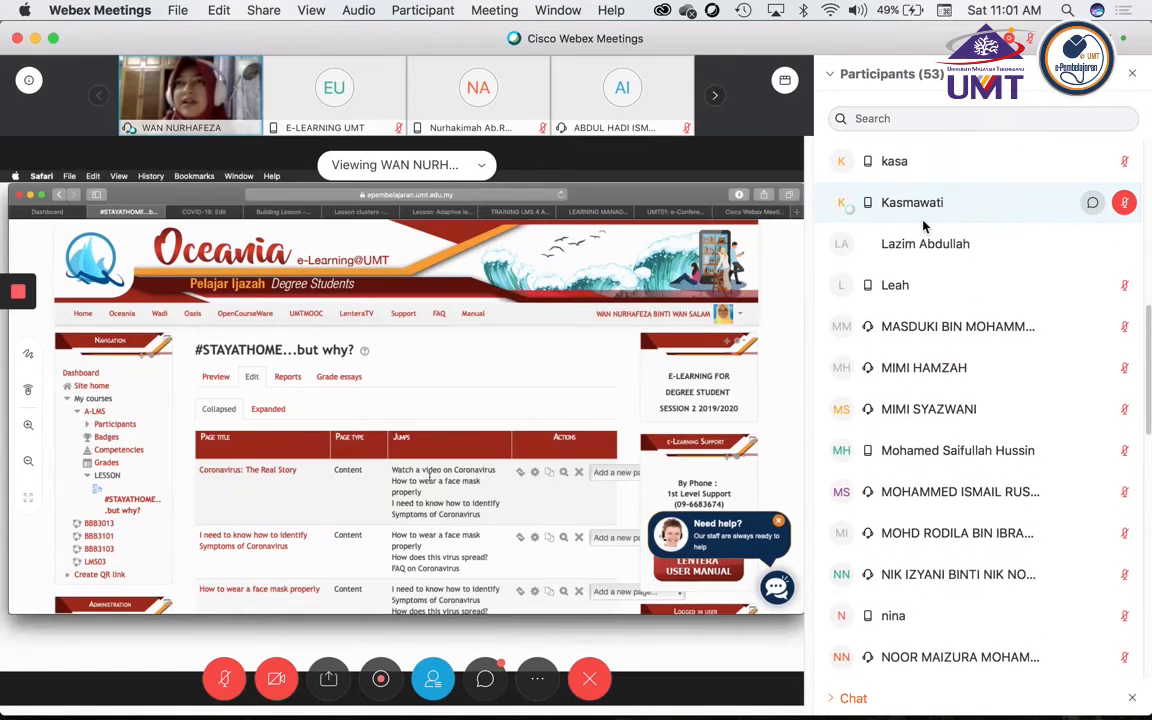
scroll(923, 226, "down", 5)
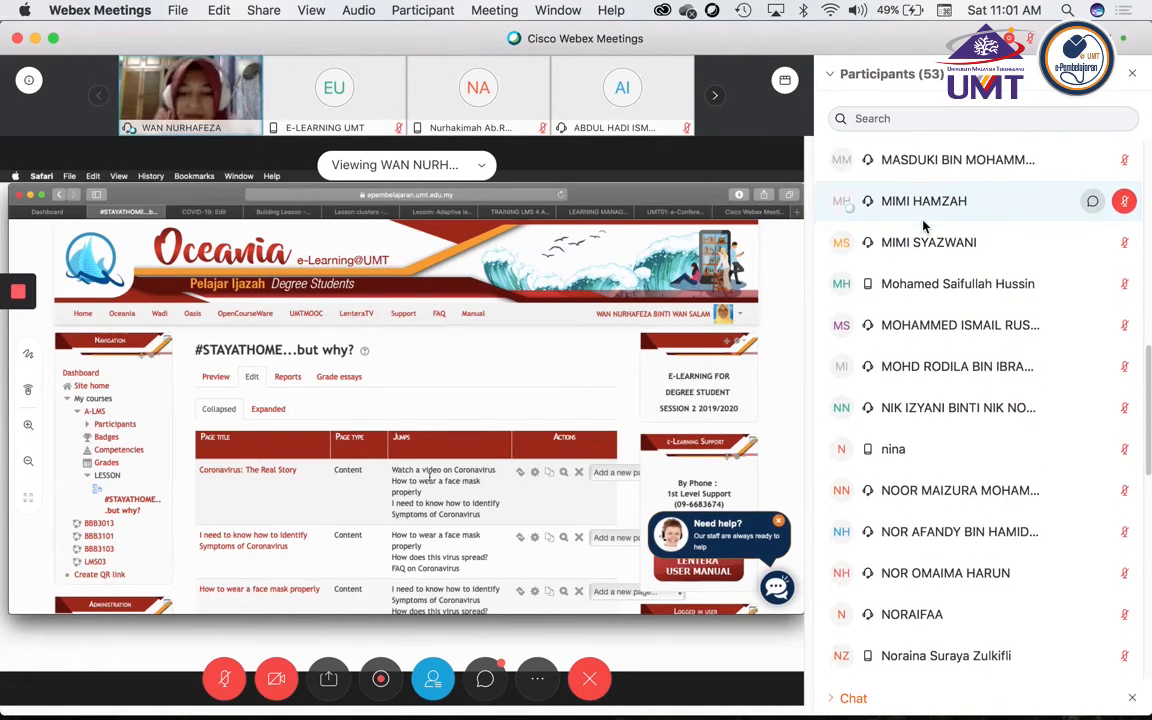
scroll(923, 226, "down", 8)
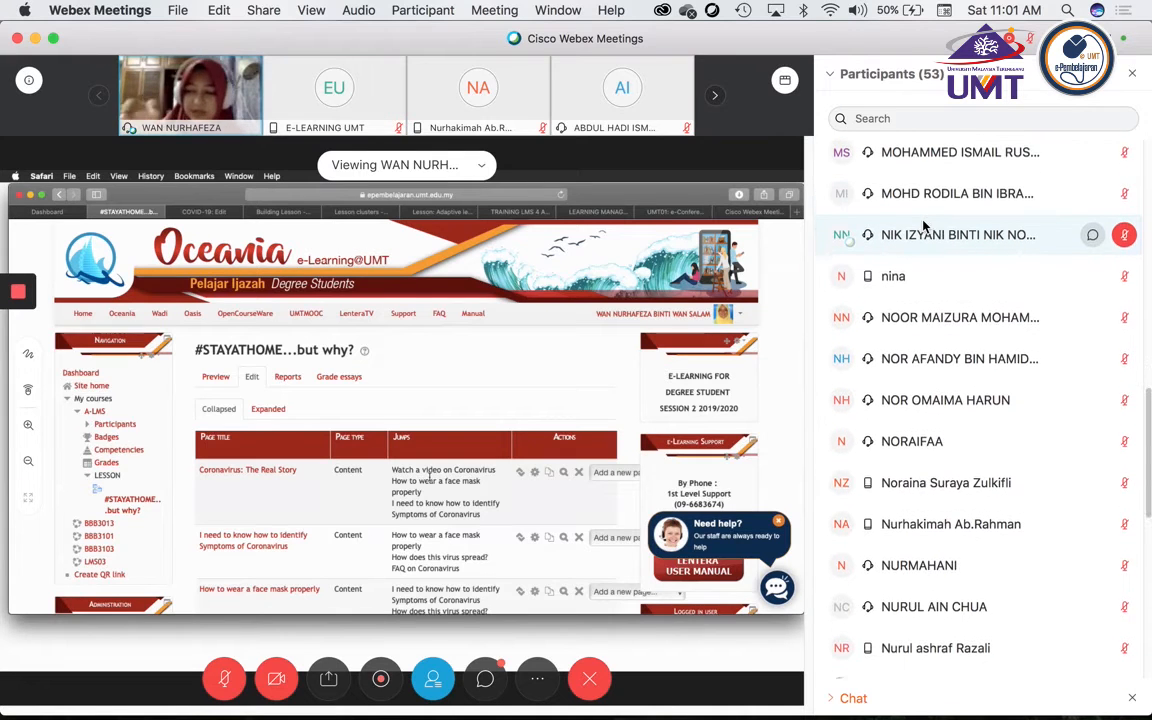
scroll(923, 226, "down", 8)
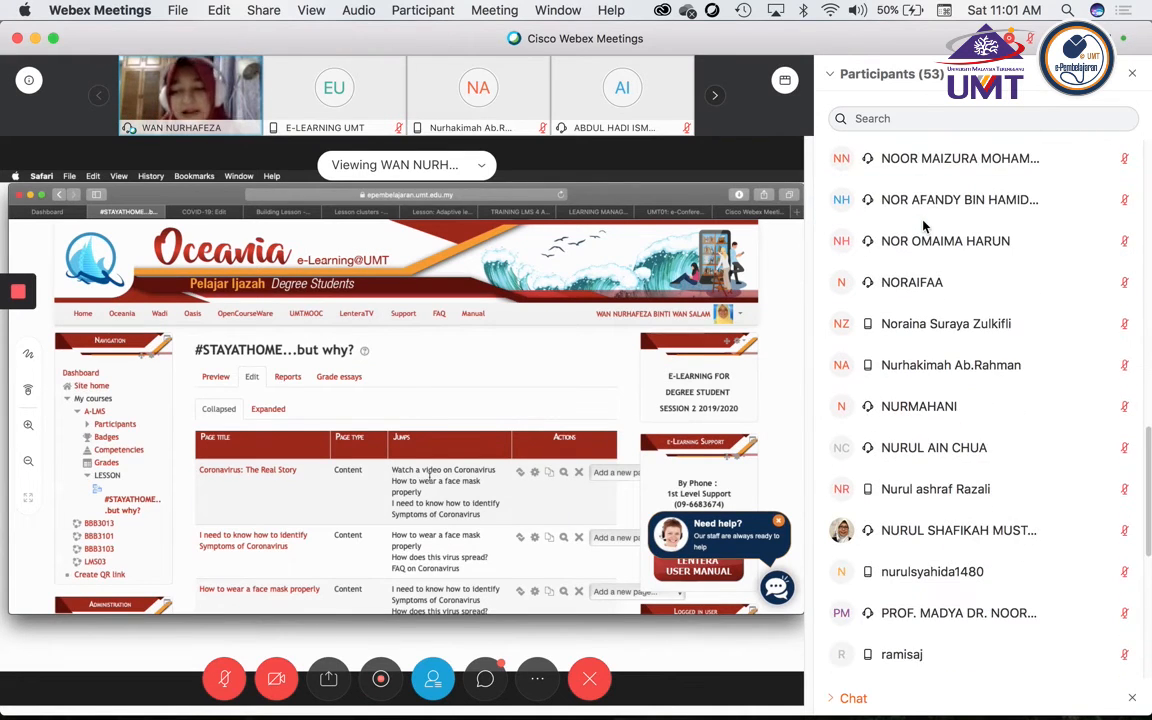
scroll(923, 226, "down", 5)
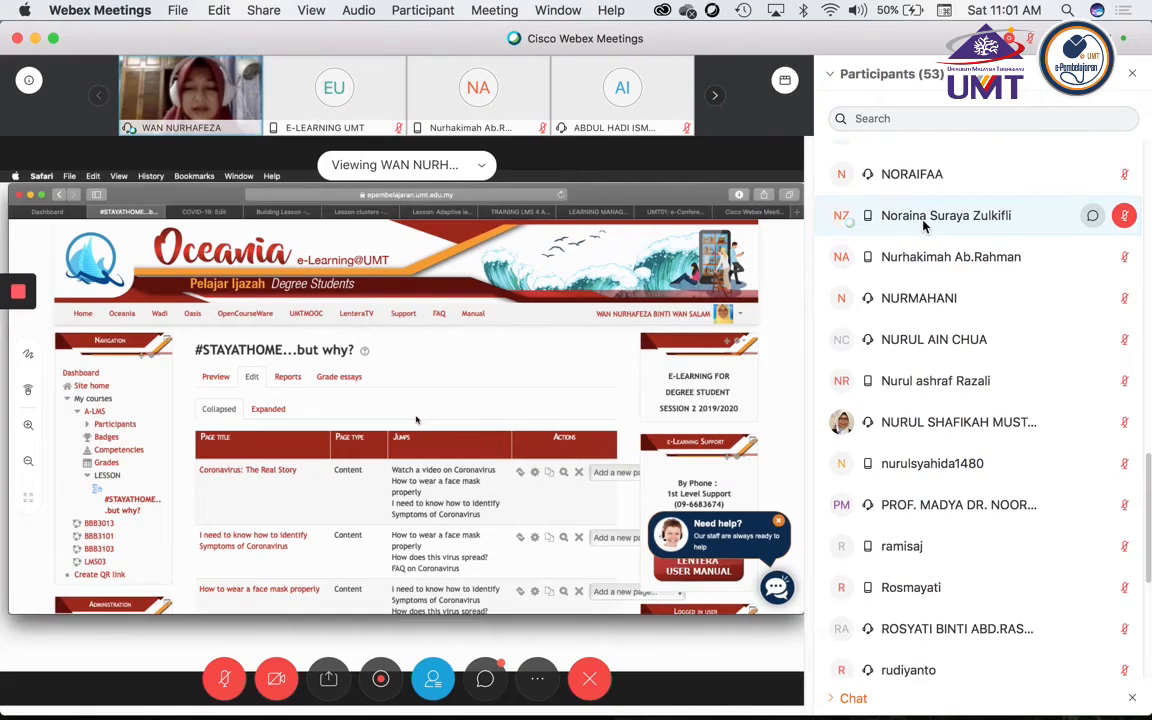
scroll(923, 226, "down", 6)
scroll(923, 226, "down", 10)
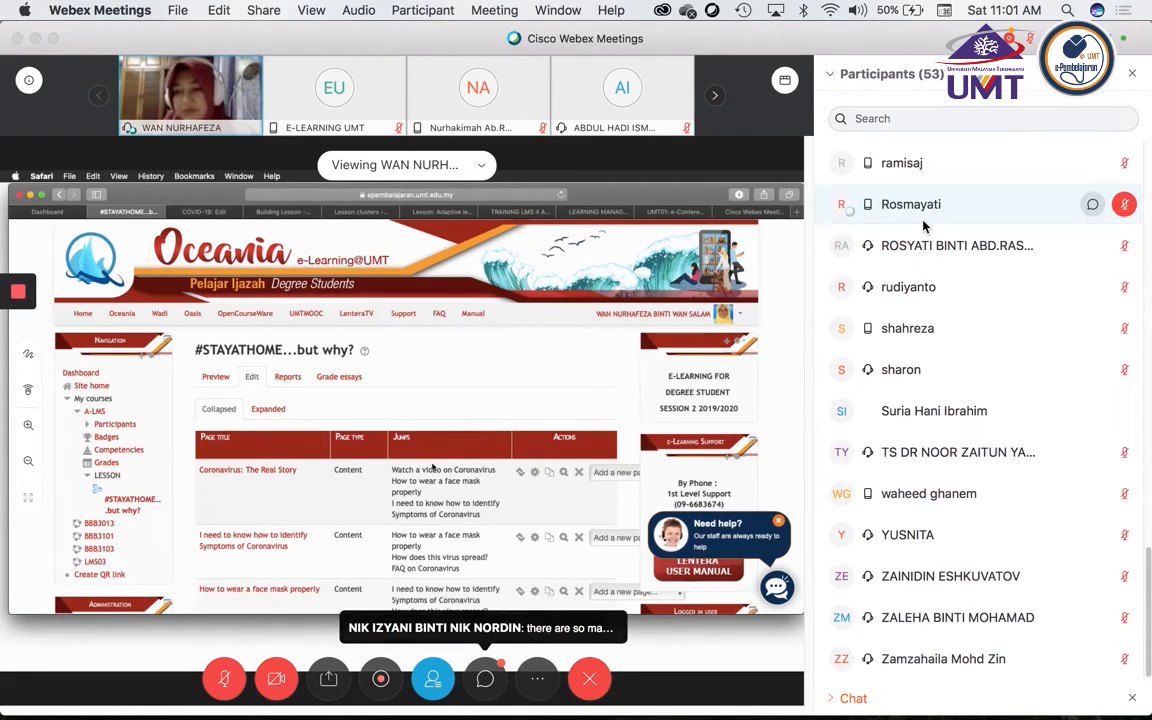
left_click(829, 73)
left_click(836, 112)
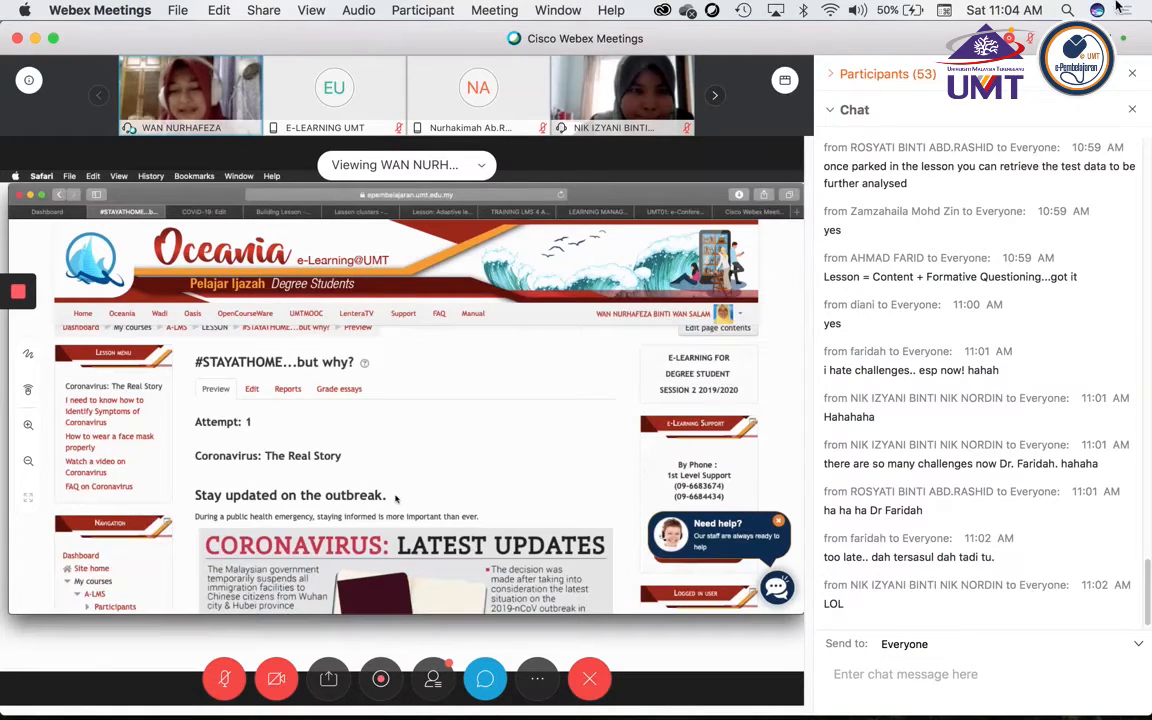
Replace the chat with the participant list and check the attendees near its end.
left_click(828, 112)
left_click(833, 76)
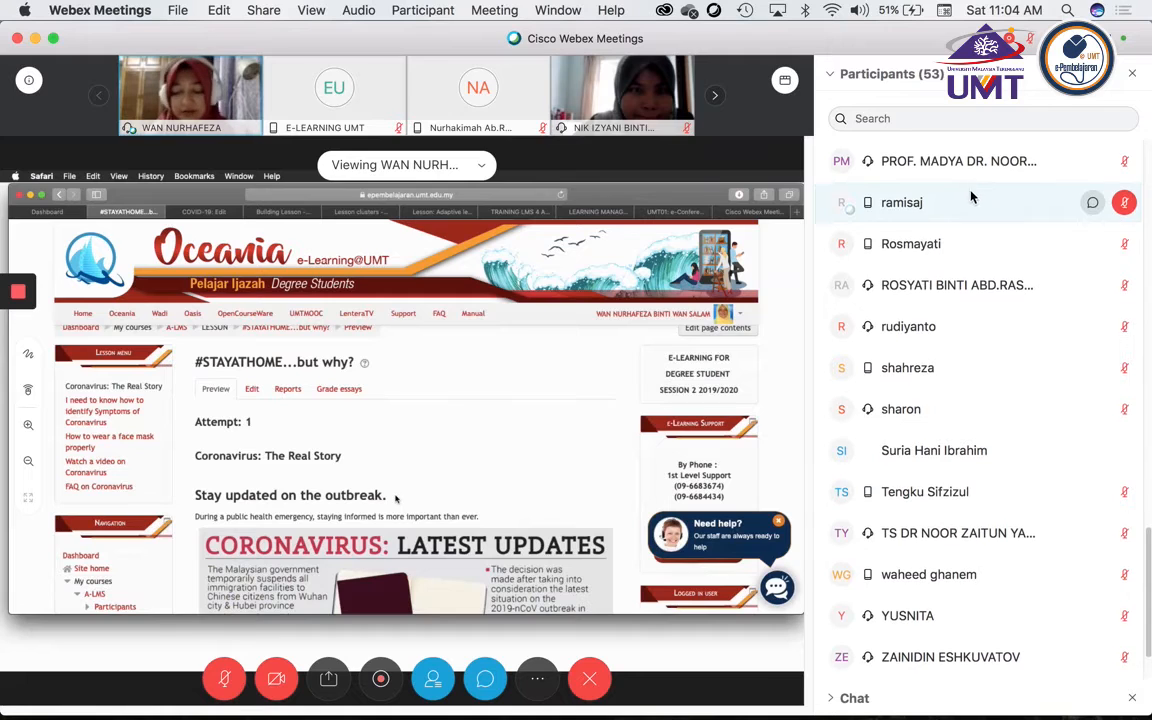
scroll(1148, 543, "down", 1)
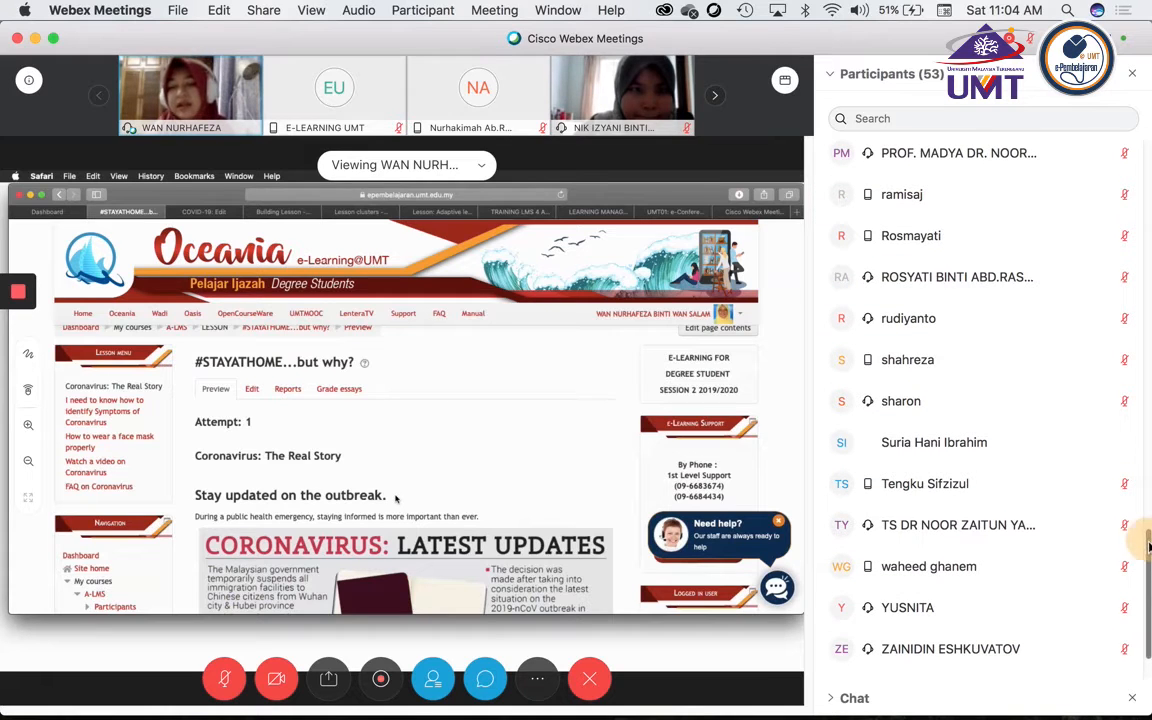
scroll(1025, 495, "down", 2)
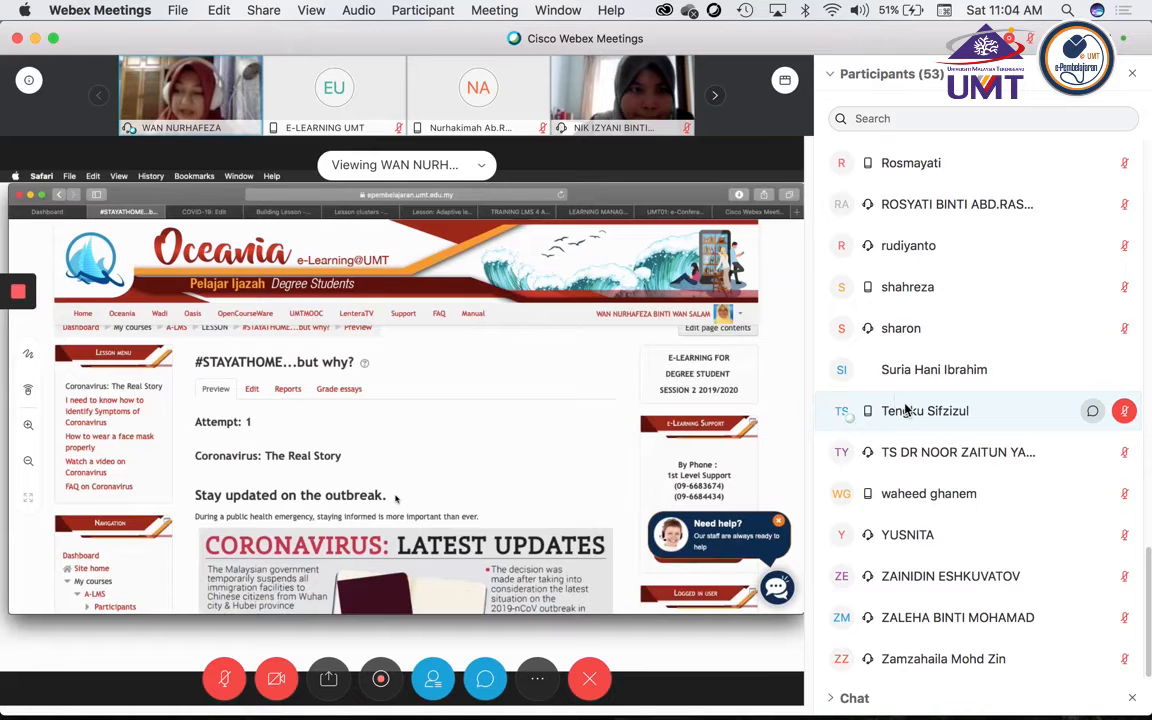
Review the participant list back up to the host entry, and bring the chat conversation back in its place.
scroll(914, 415, "up", 1)
scroll(914, 415, "up", 4)
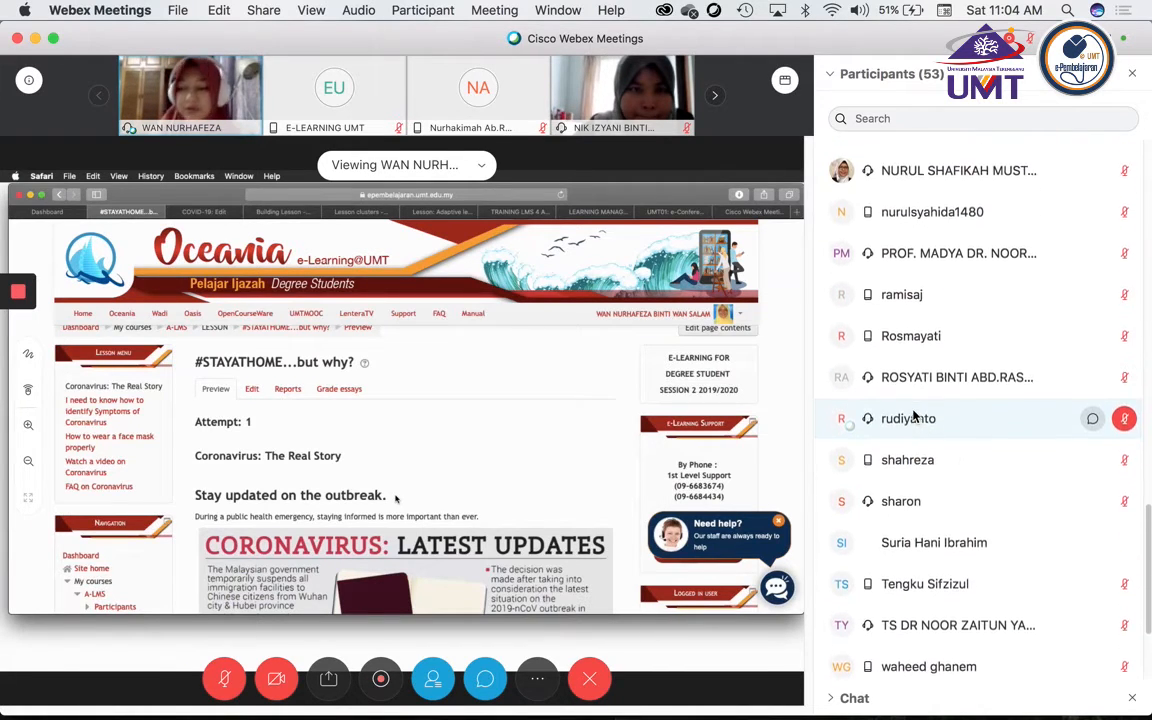
scroll(914, 415, "up", 5)
scroll(914, 415, "up", 6)
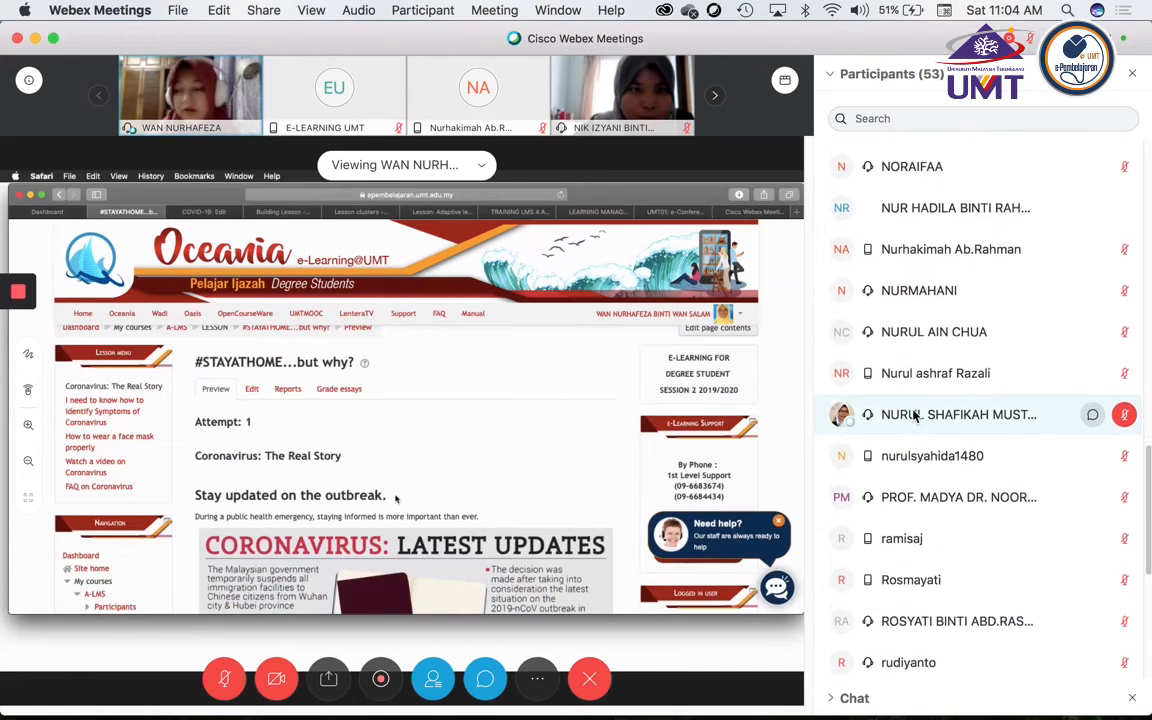
scroll(914, 415, "up", 5)
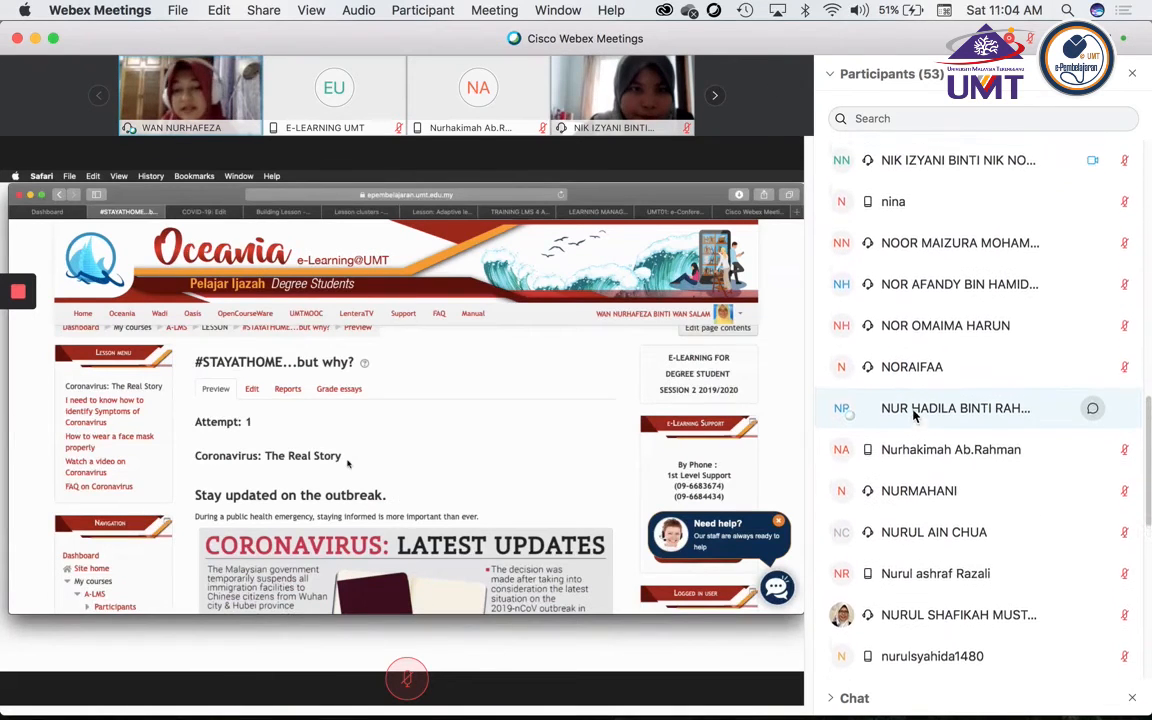
scroll(914, 415, "up", 4)
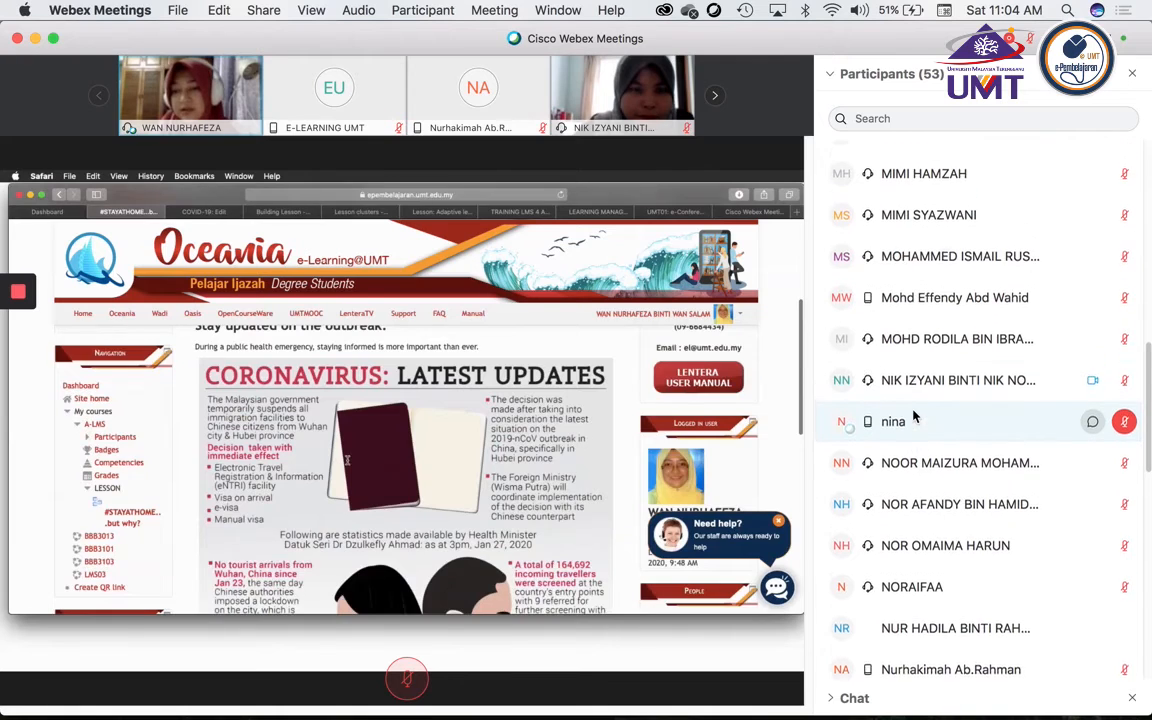
scroll(914, 415, "up", 3)
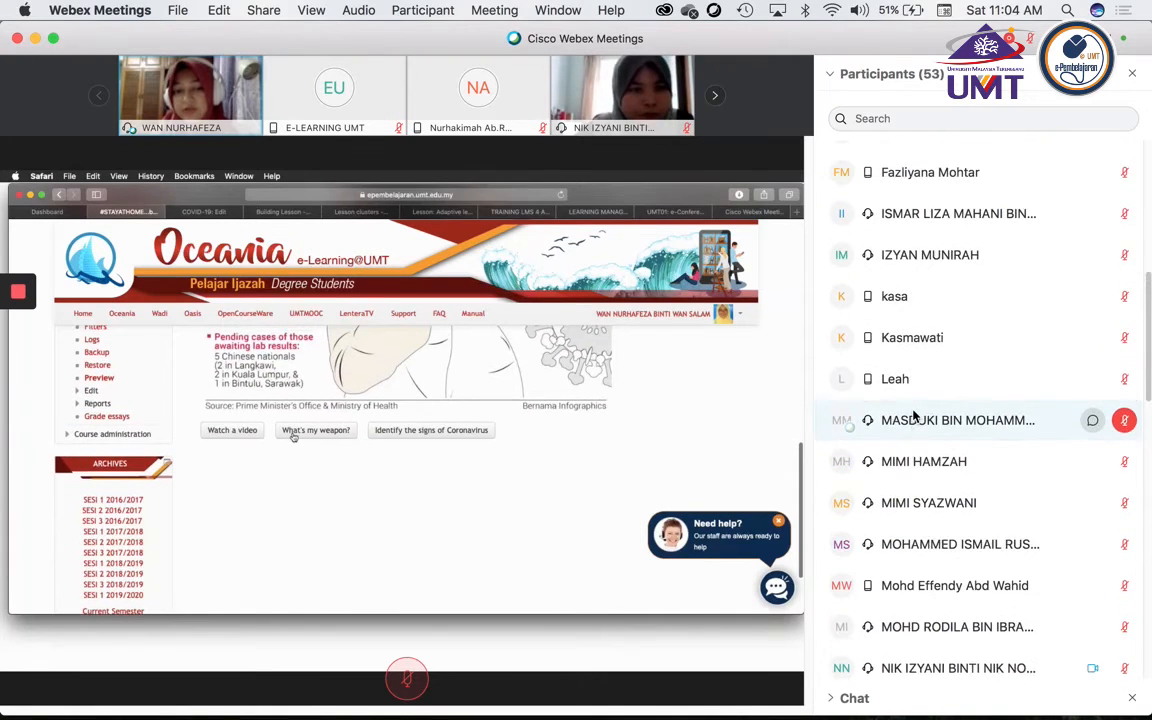
scroll(914, 416, "up", 3)
scroll(914, 416, "up", 1)
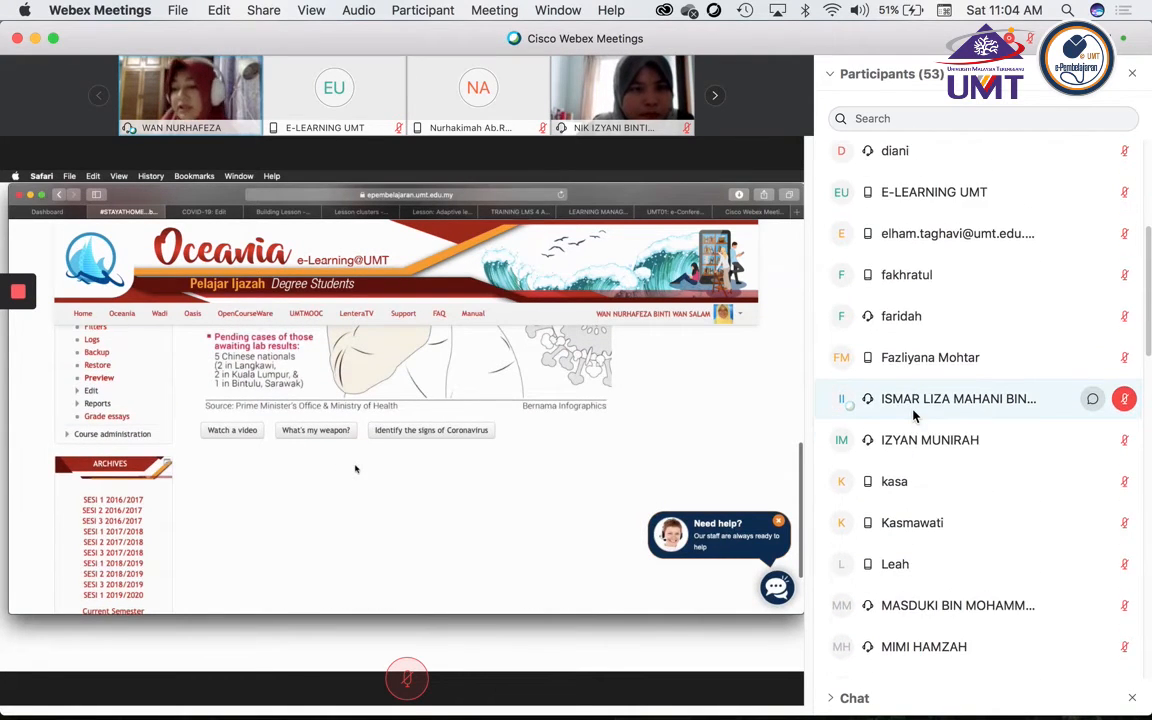
scroll(914, 416, "up", 3)
scroll(914, 415, "up", 1)
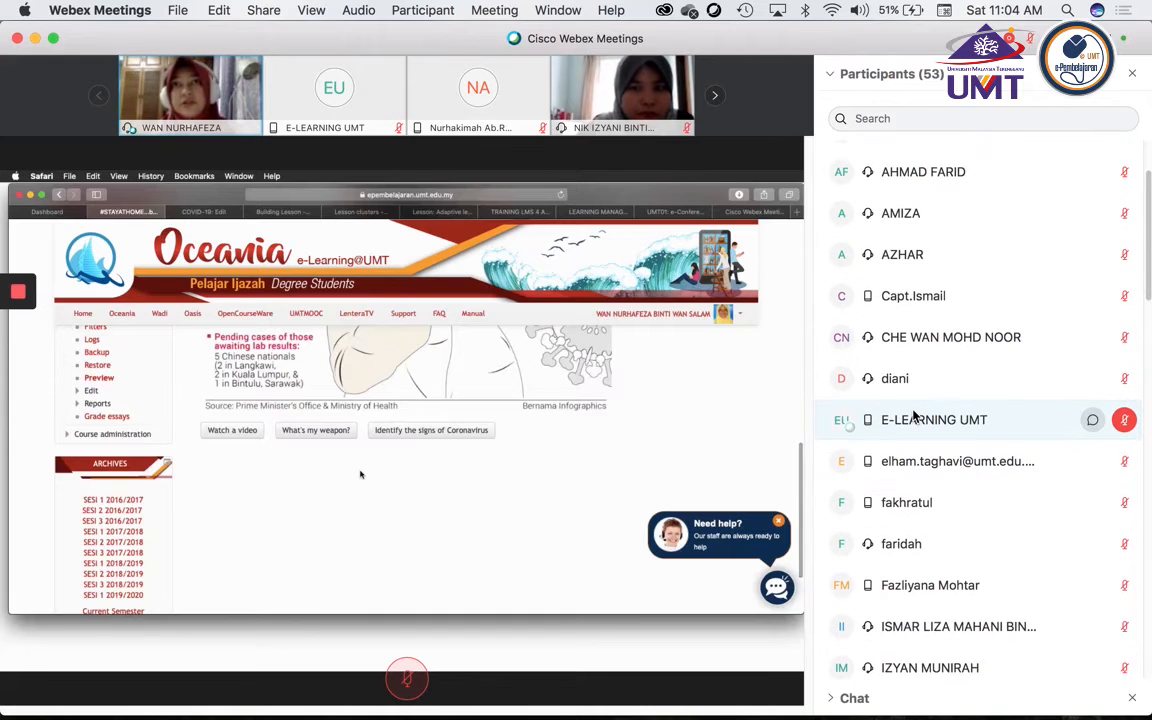
scroll(914, 415, "up", 1)
scroll(913, 415, "up", 2)
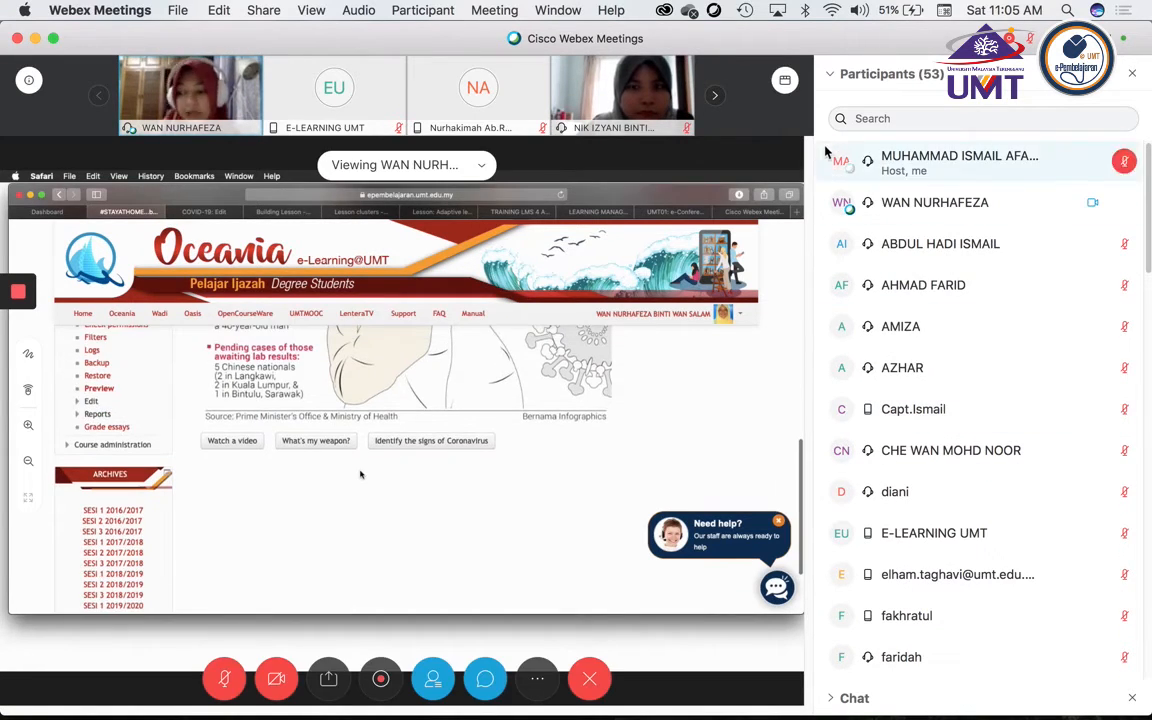
left_click(831, 76)
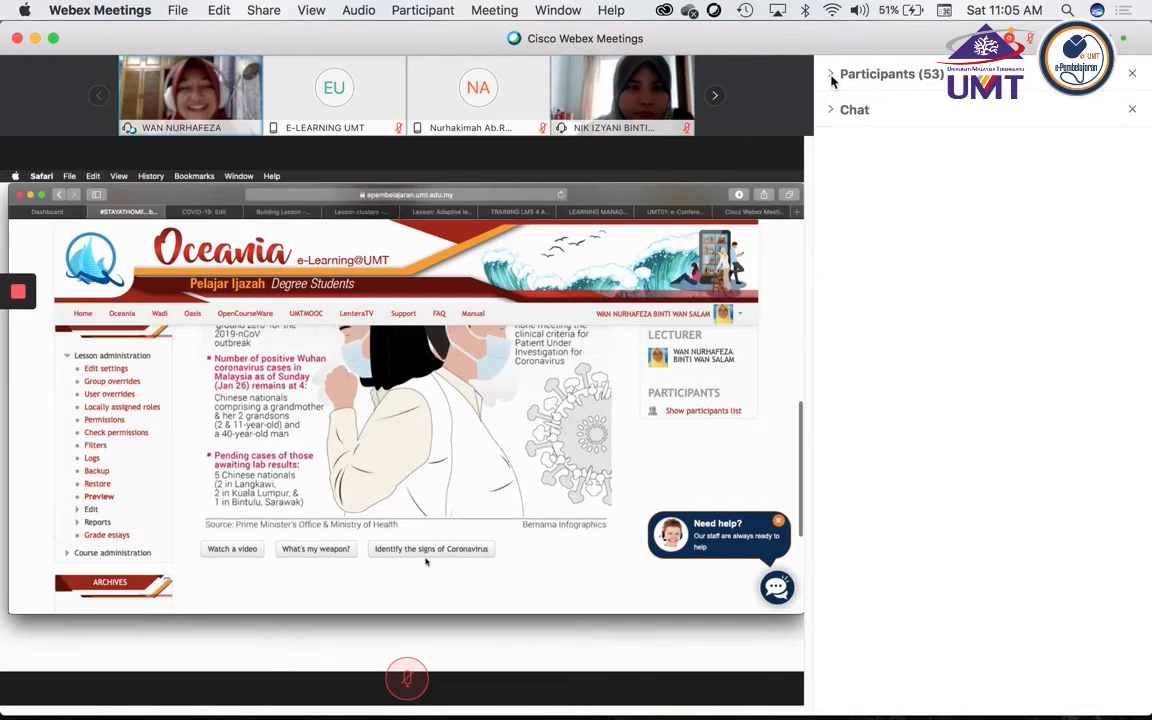
left_click(830, 112)
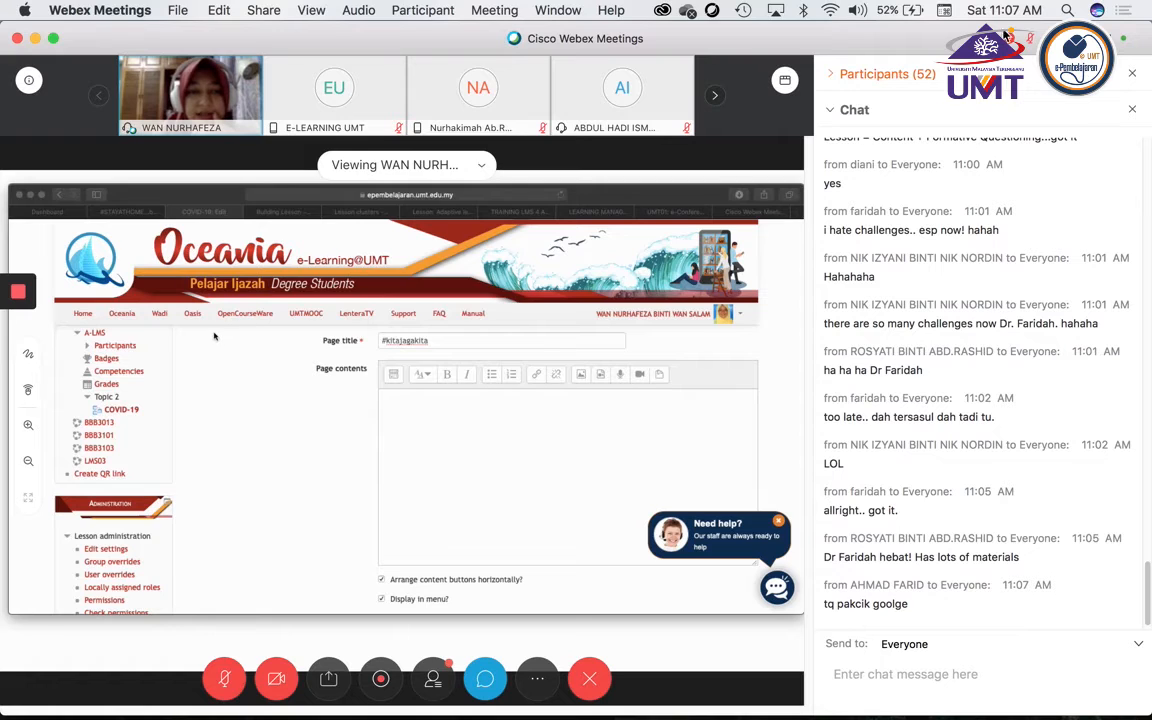
Expand the participant list and check every attendee from the host entry through to the last one.
left_click(885, 74)
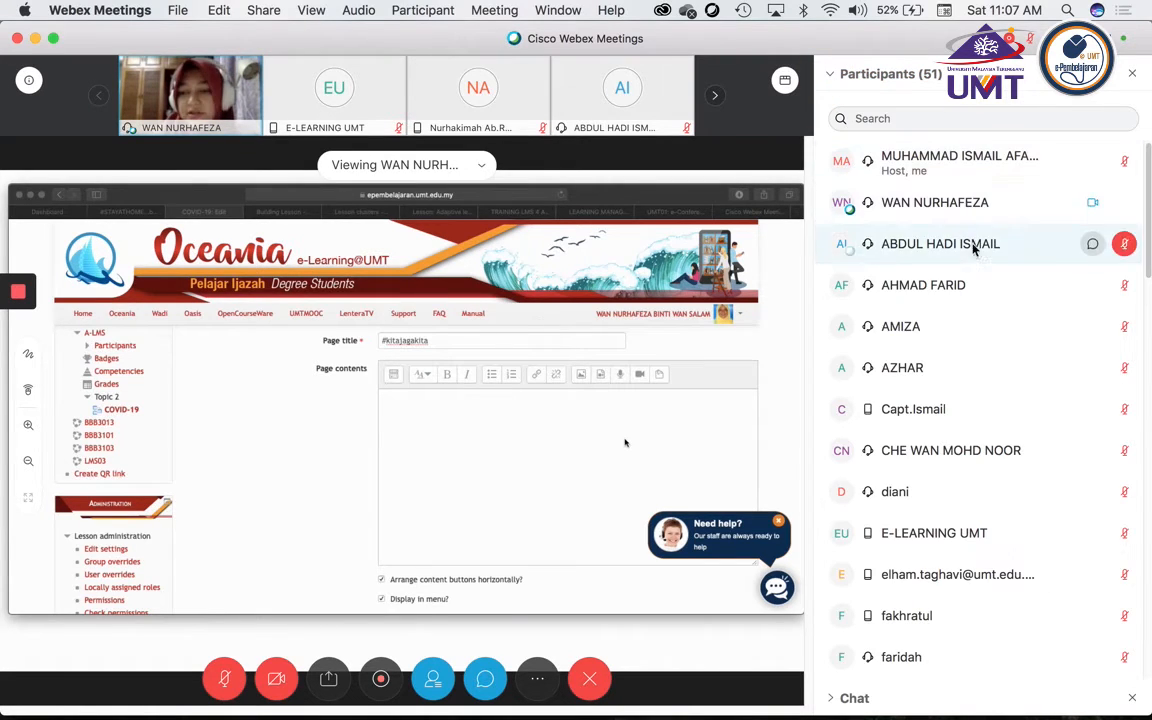
scroll(977, 259, "down", 1)
scroll(977, 259, "down", 1)
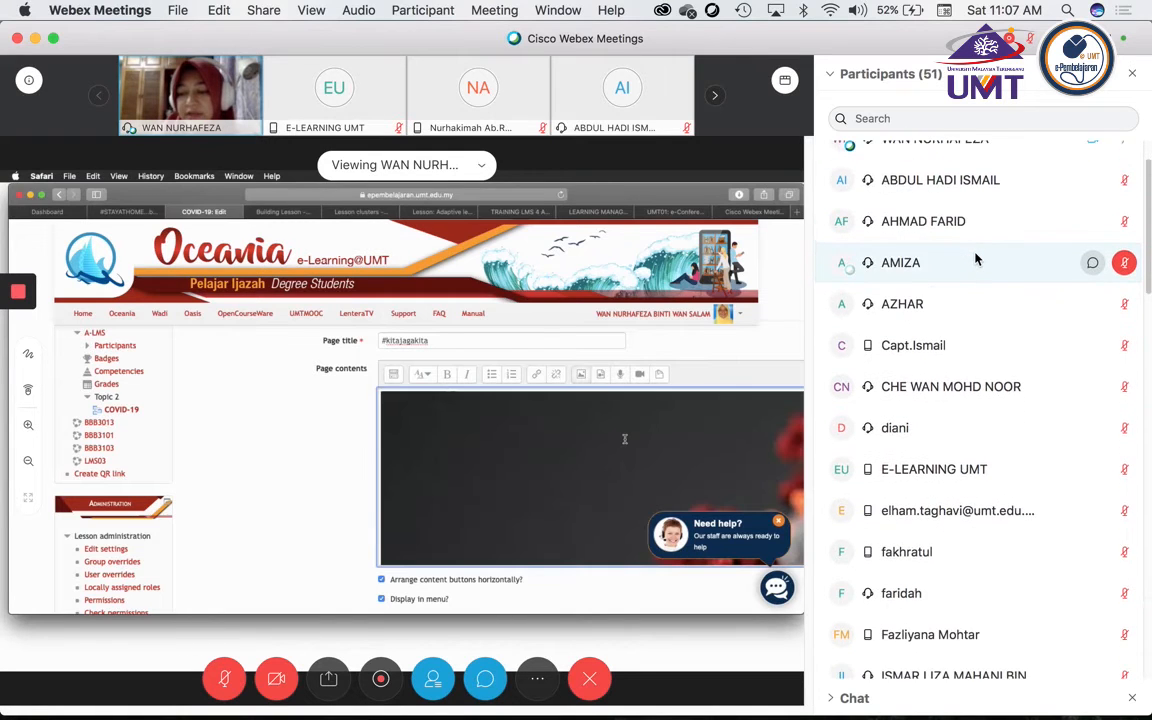
scroll(977, 260, "down", 2)
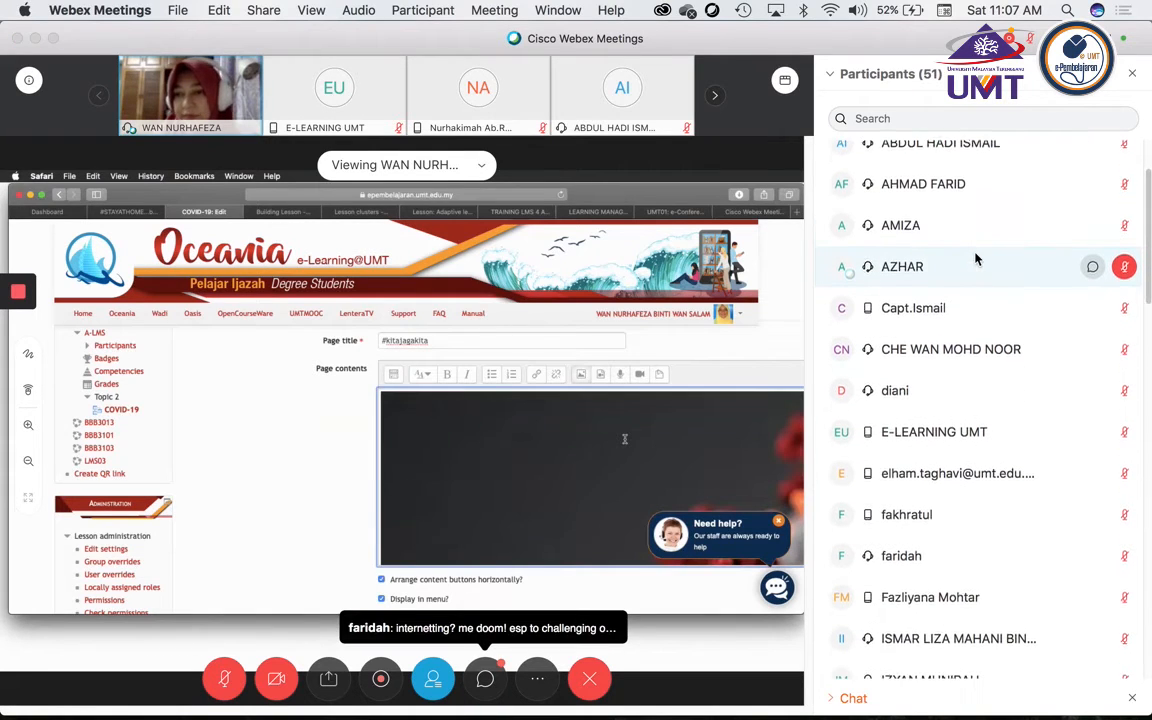
scroll(977, 260, "down", 5)
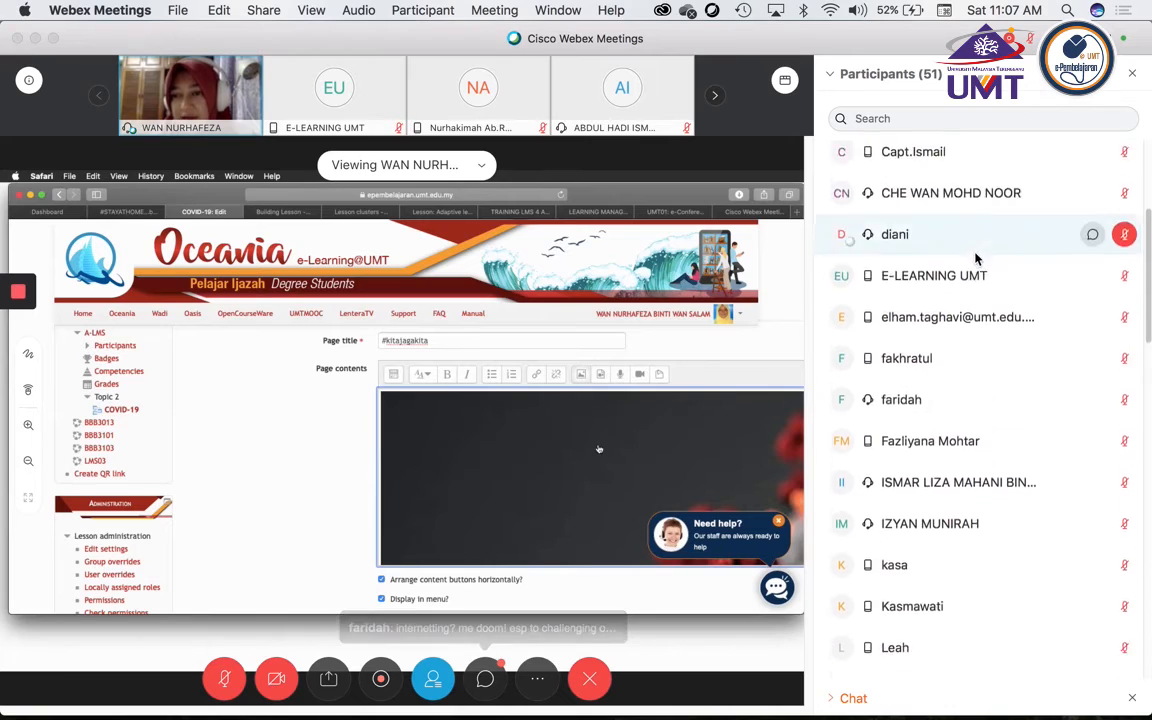
scroll(977, 259, "down", 7)
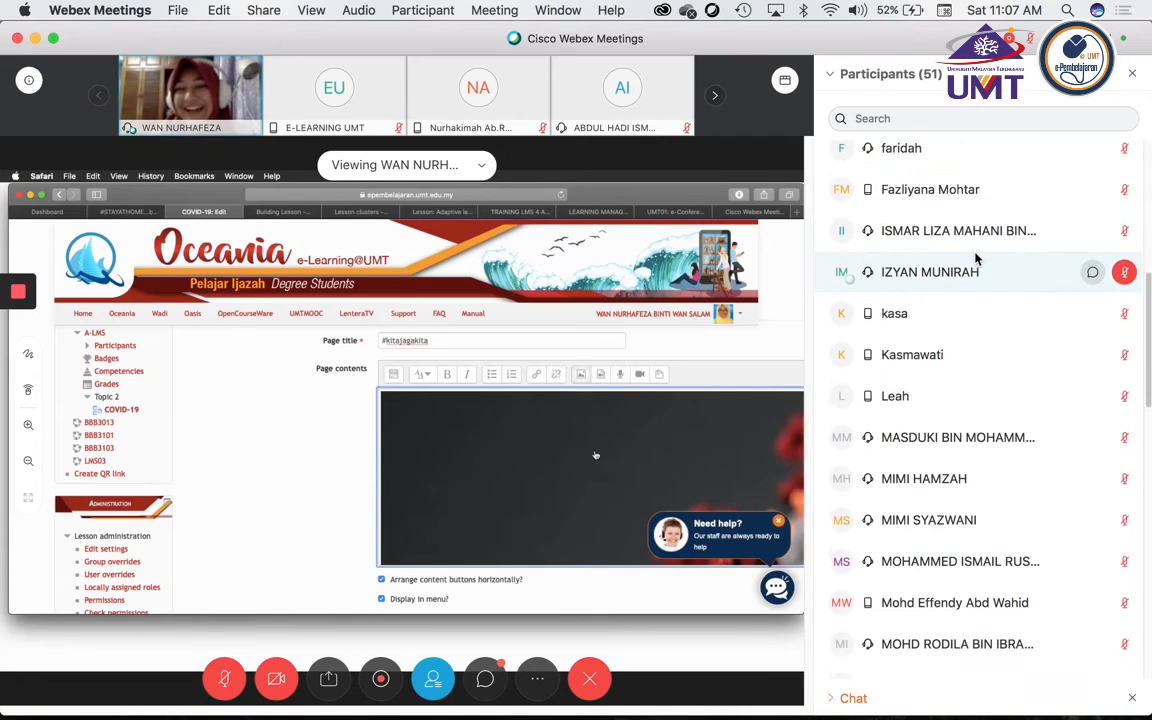
scroll(977, 260, "down", 1)
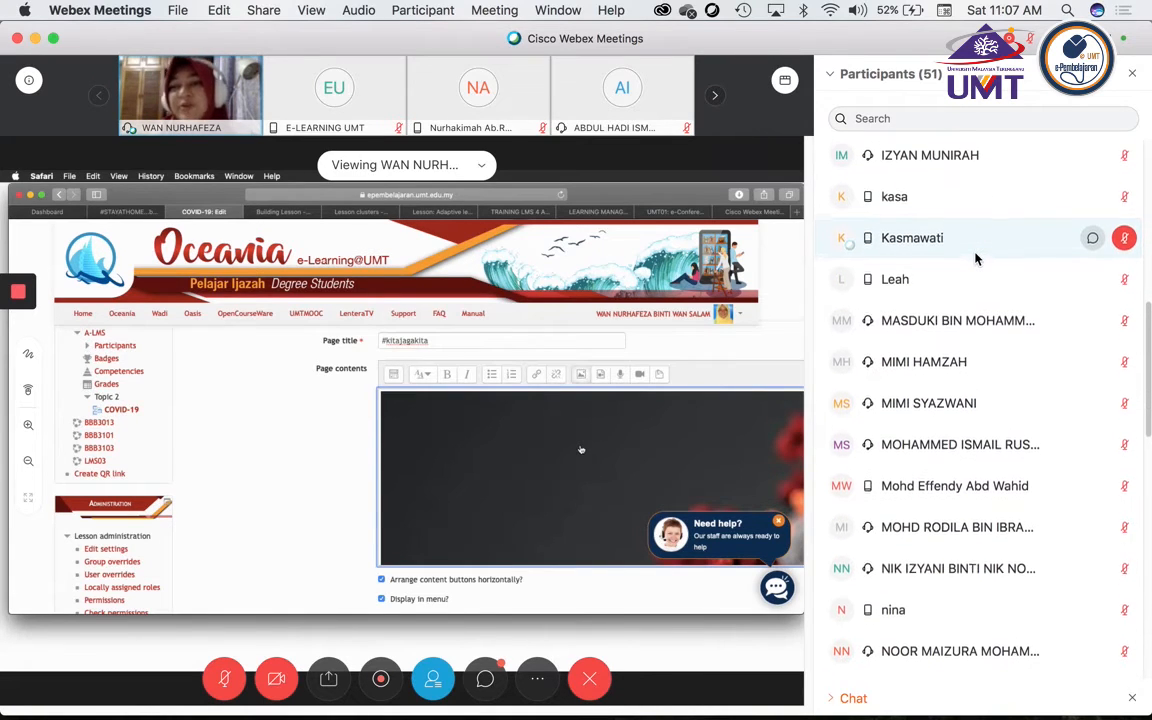
scroll(977, 260, "down", 3)
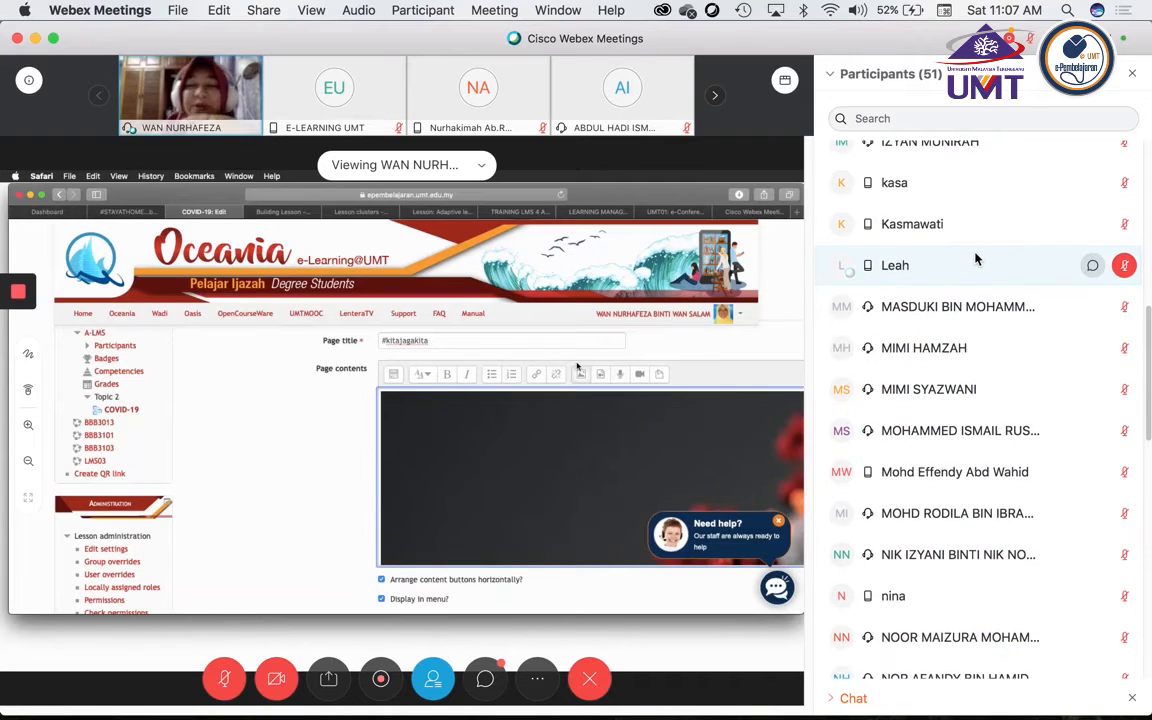
scroll(977, 259, "down", 8)
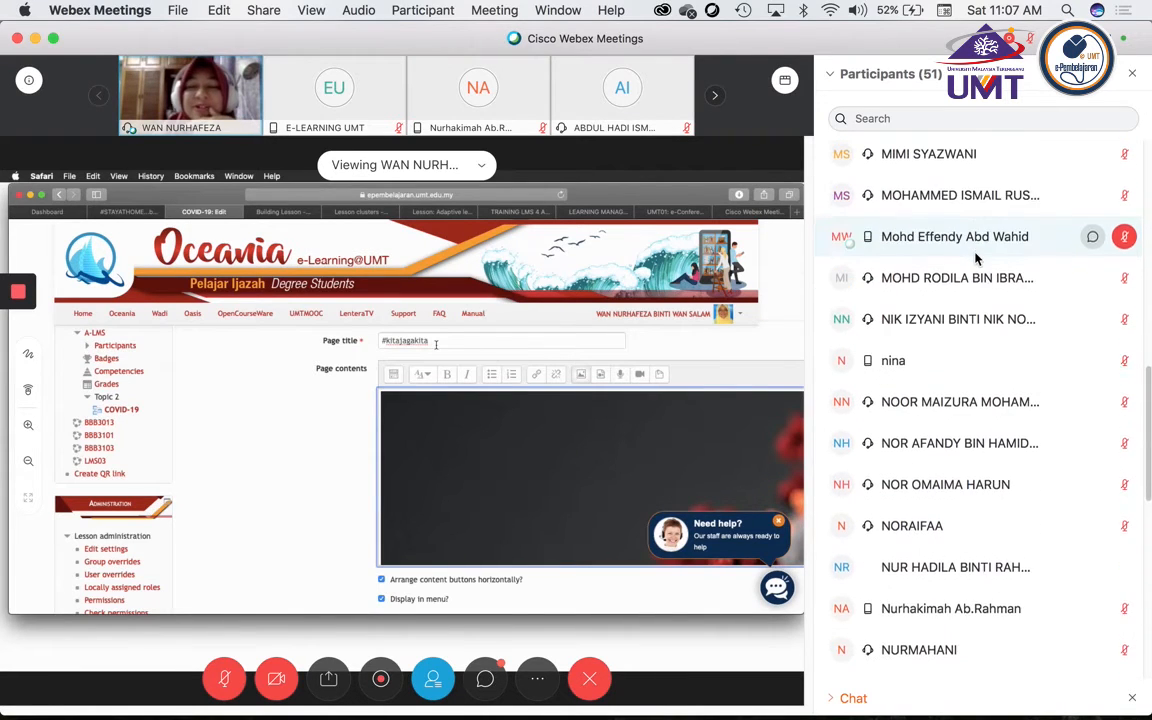
scroll(977, 259, "down", 4)
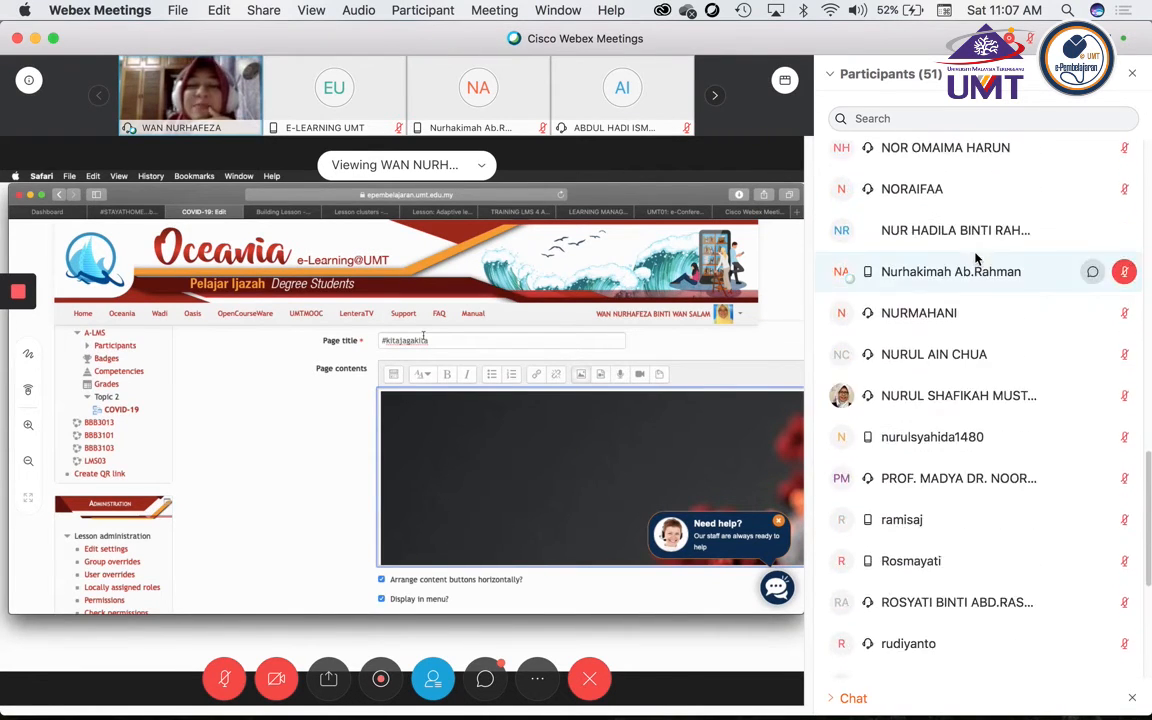
scroll(977, 259, "down", 2)
scroll(977, 259, "down", 4)
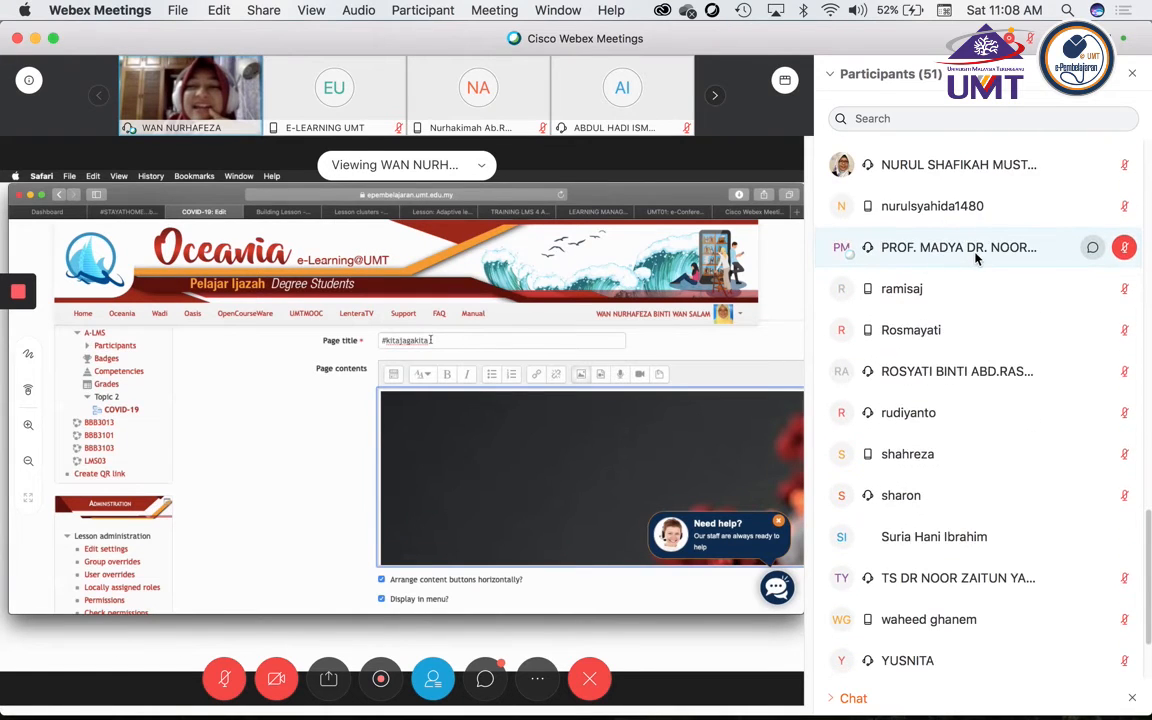
scroll(977, 259, "down", 3)
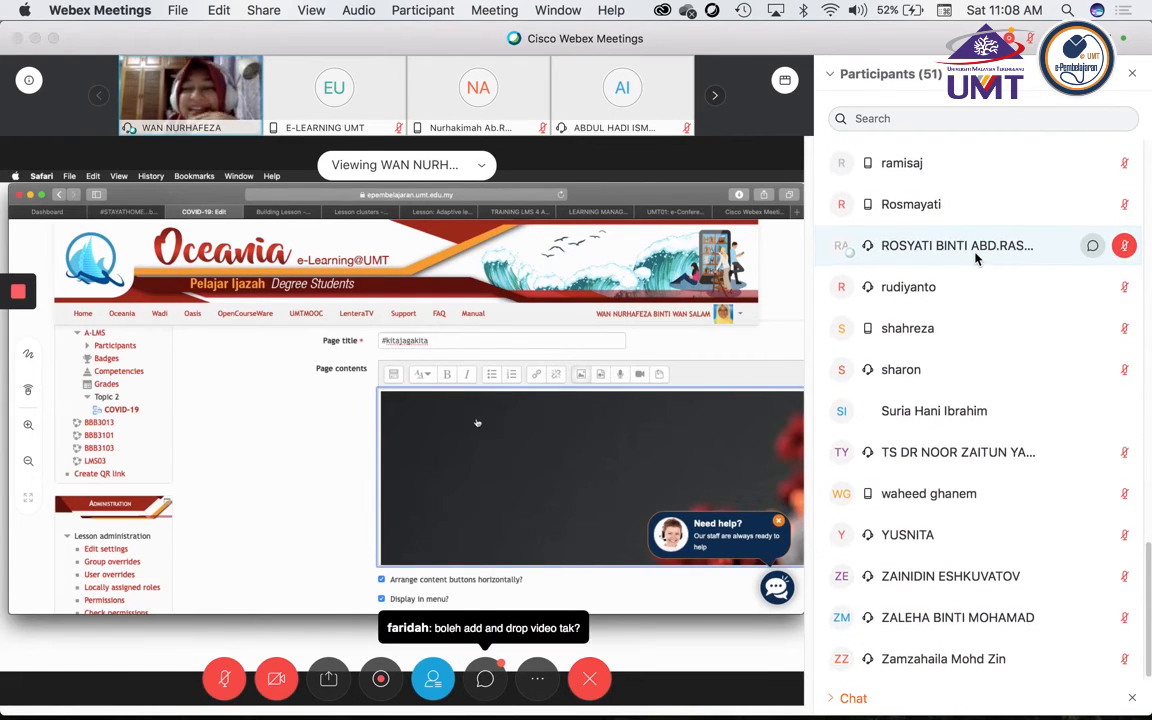
Collapse the participant list and reopen the chat at its newest messages.
left_click(840, 74)
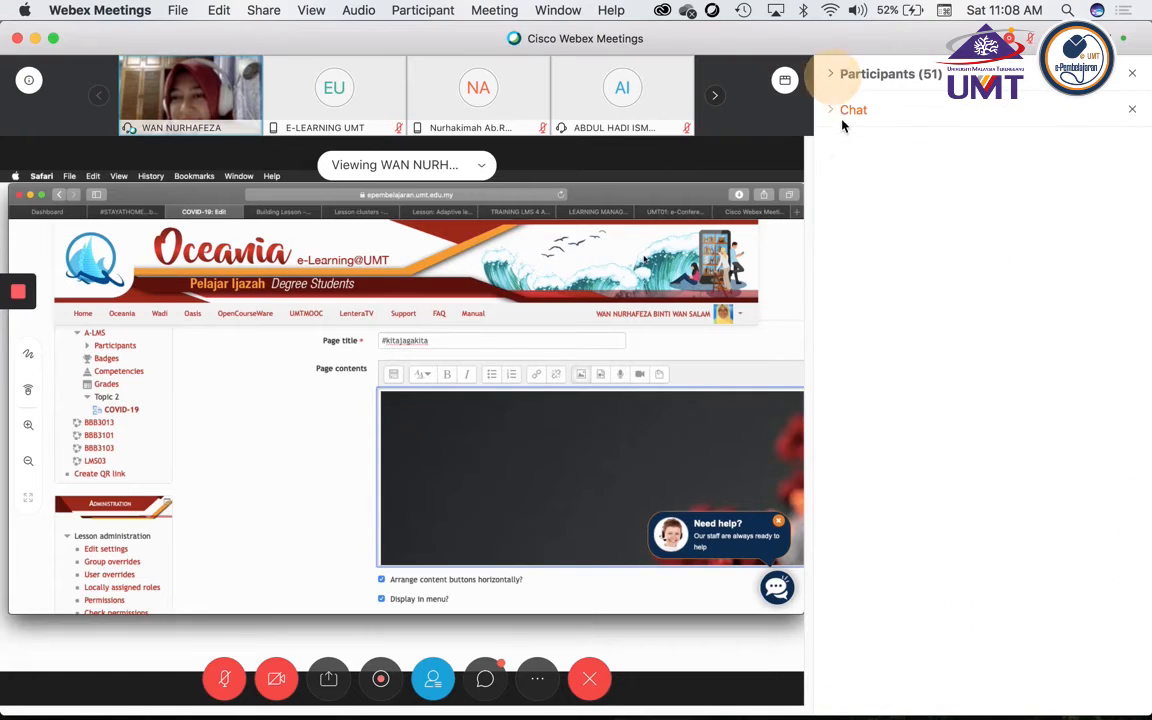
left_click(831, 112)
scroll(938, 219, "down", 1)
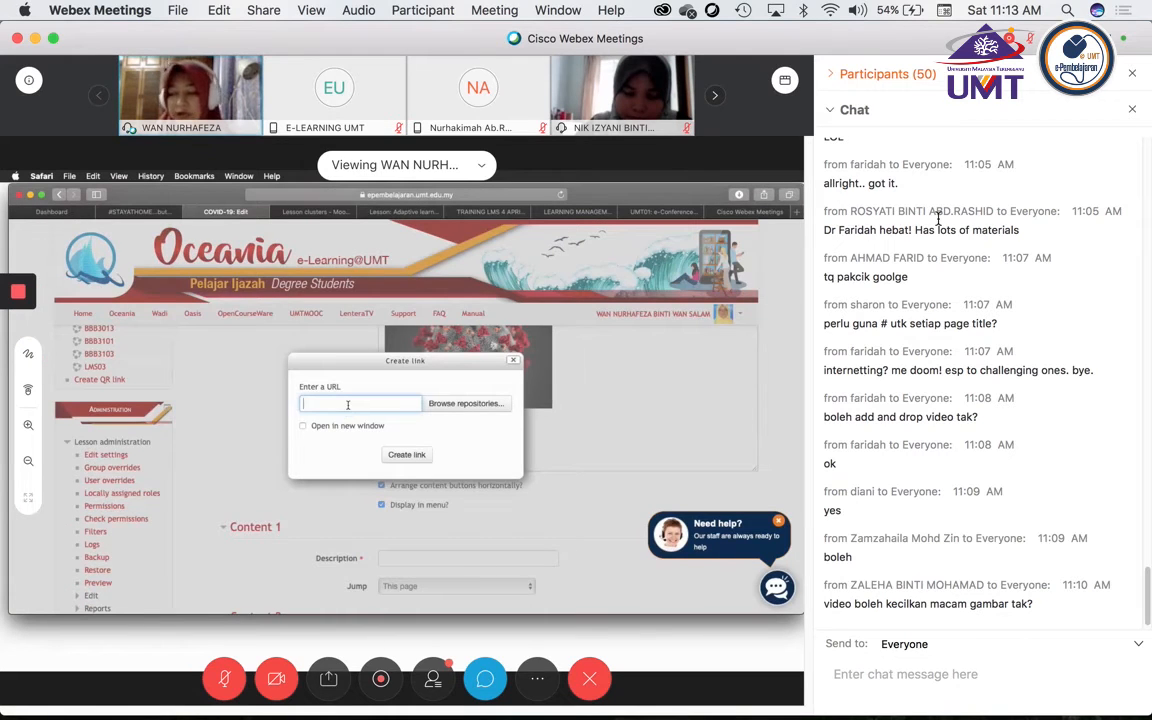
type("https://youtu.be/Y-JQ-RCyPpQ")
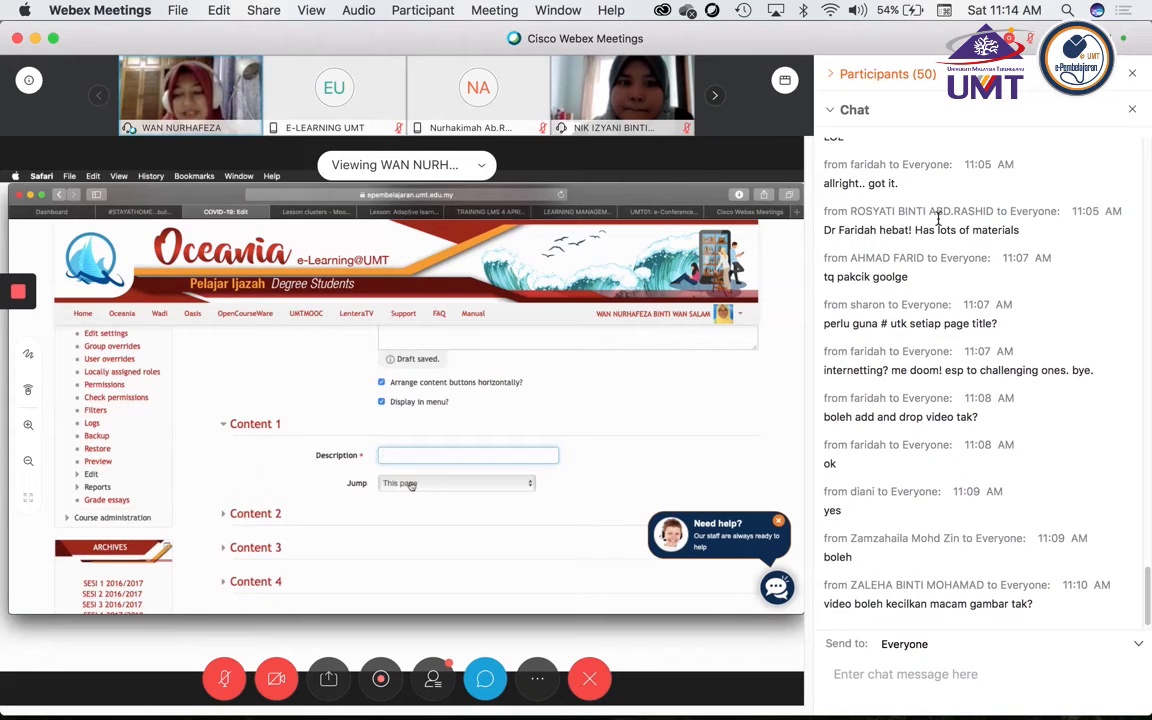
scroll(1020, 360, "down", 1)
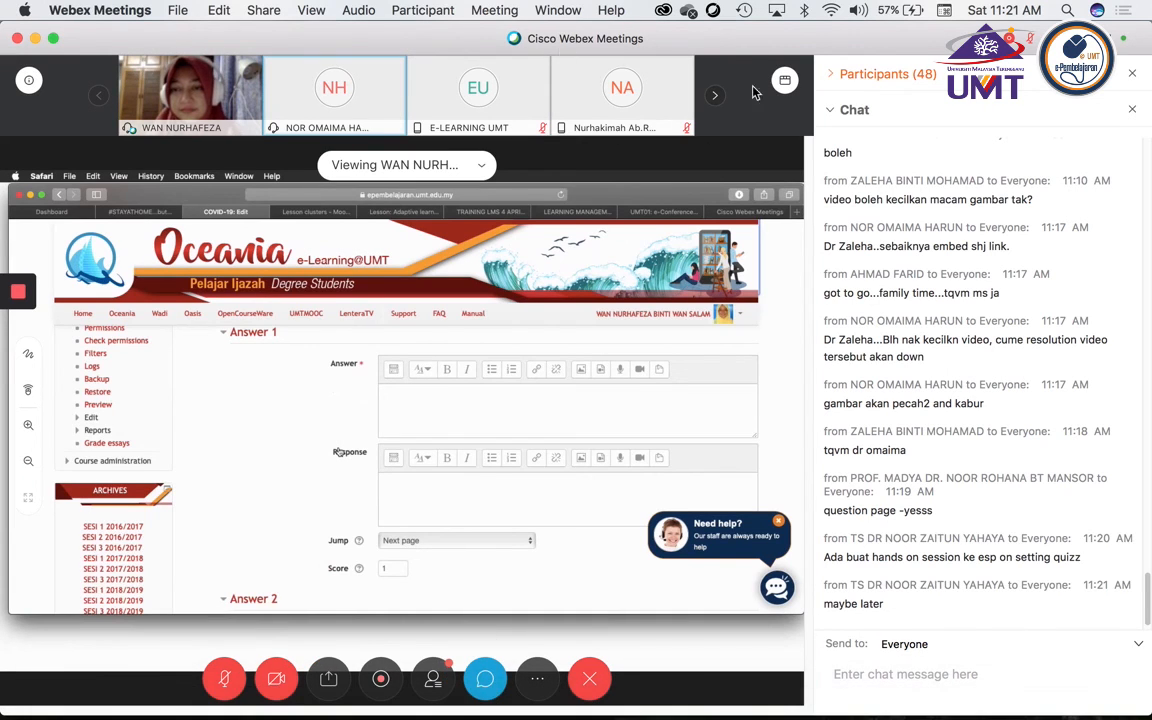
Collapse the chat, open the participant list in its place, and return it to the host entry.
left_click(820, 108)
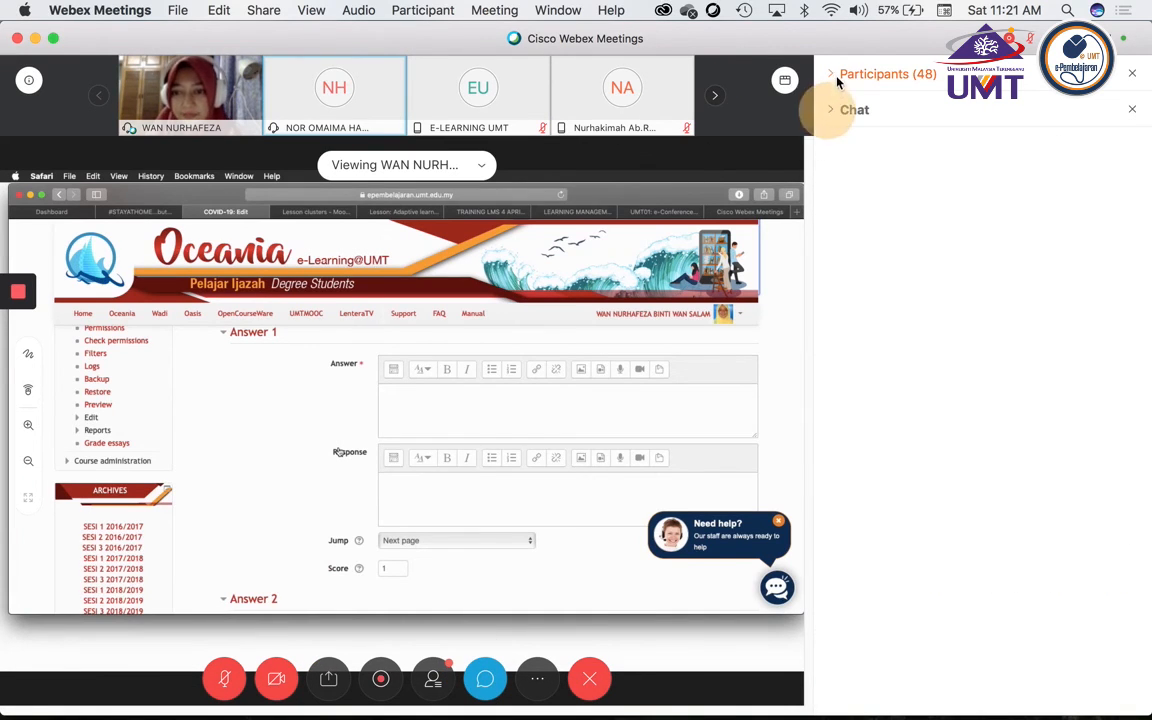
left_click(837, 74)
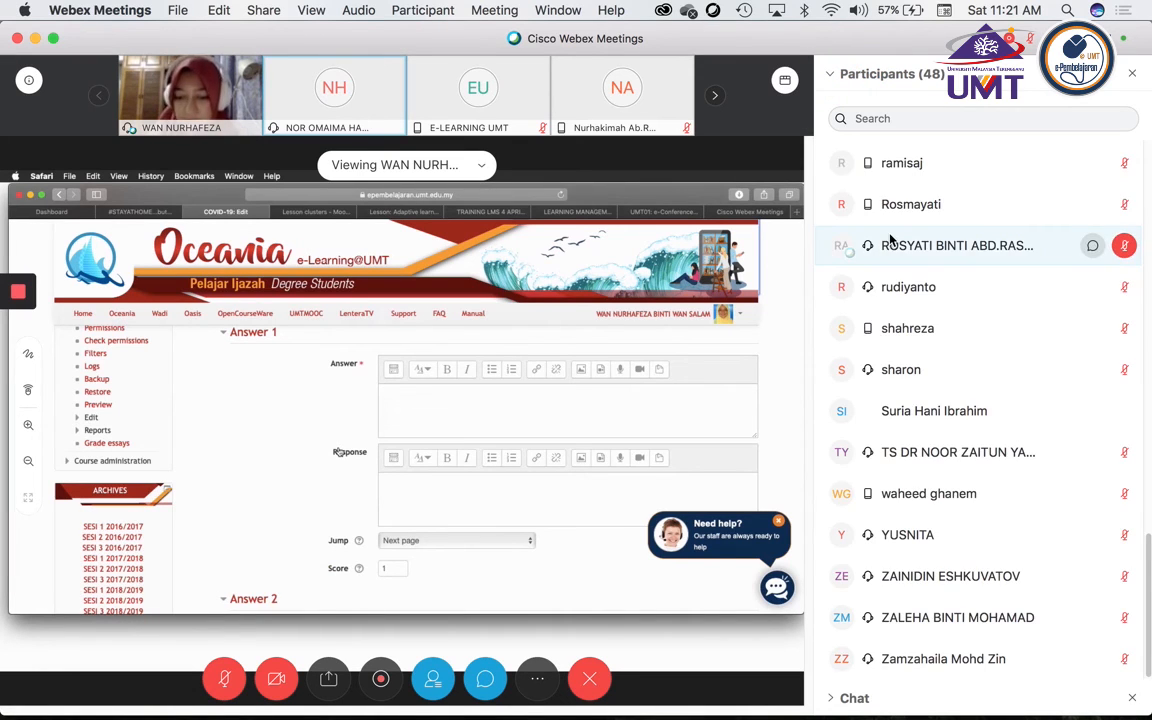
scroll(888, 242, "up", 3)
scroll(890, 240, "up", 10)
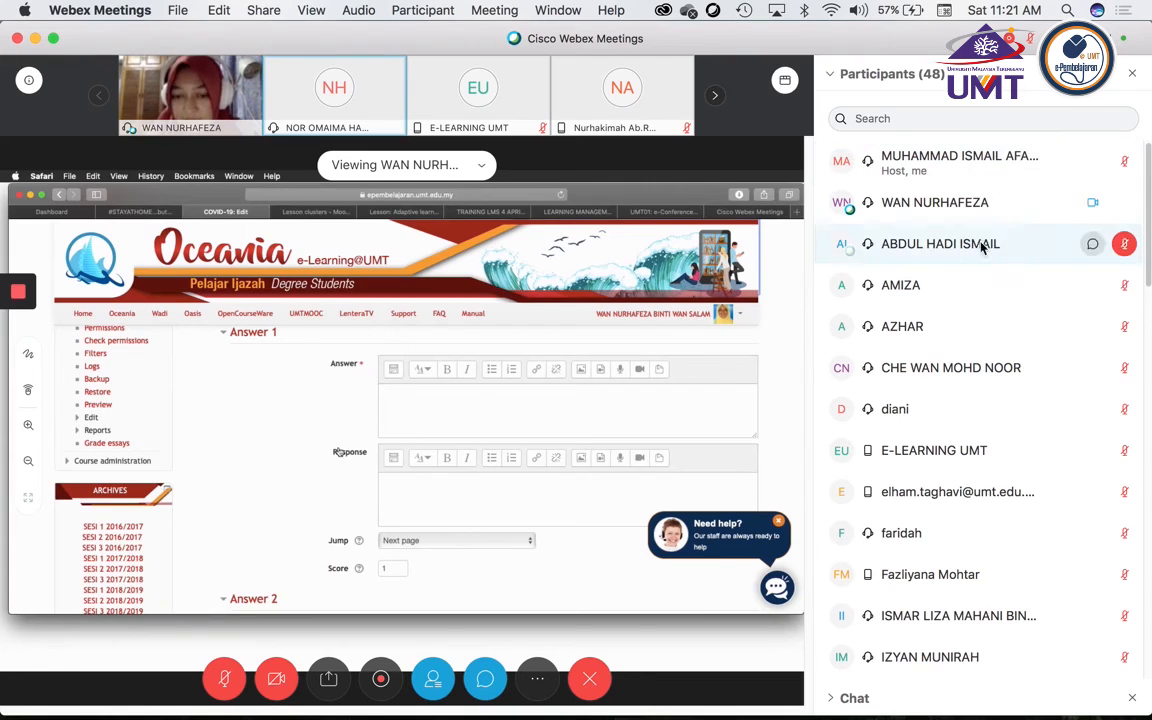
Check the attendees from the host entry down to the end of the list, and restore the chat messages.
scroll(975, 275, "down", 3)
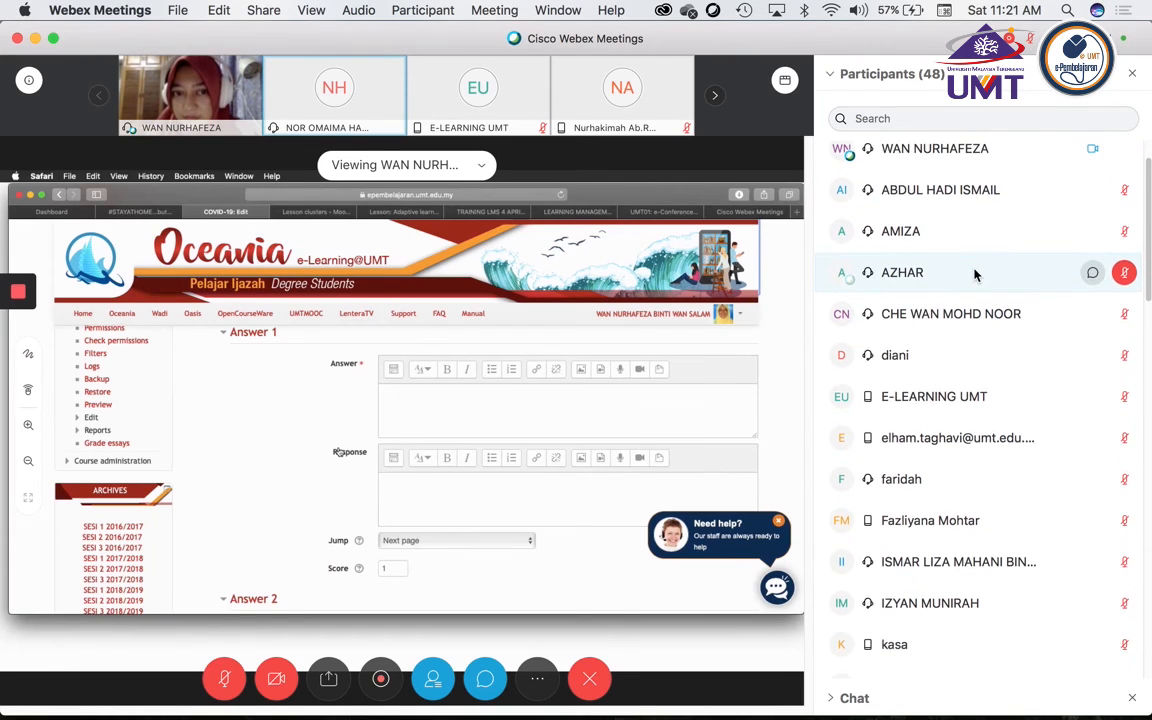
scroll(975, 275, "down", 6)
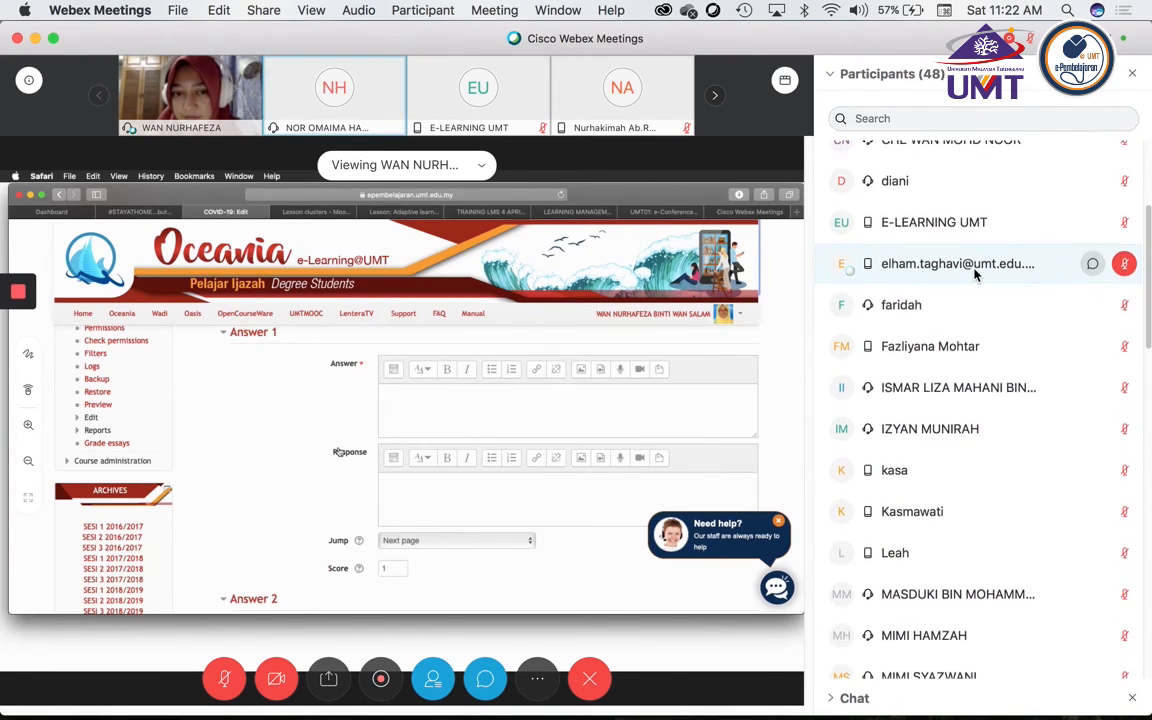
scroll(975, 275, "down", 10)
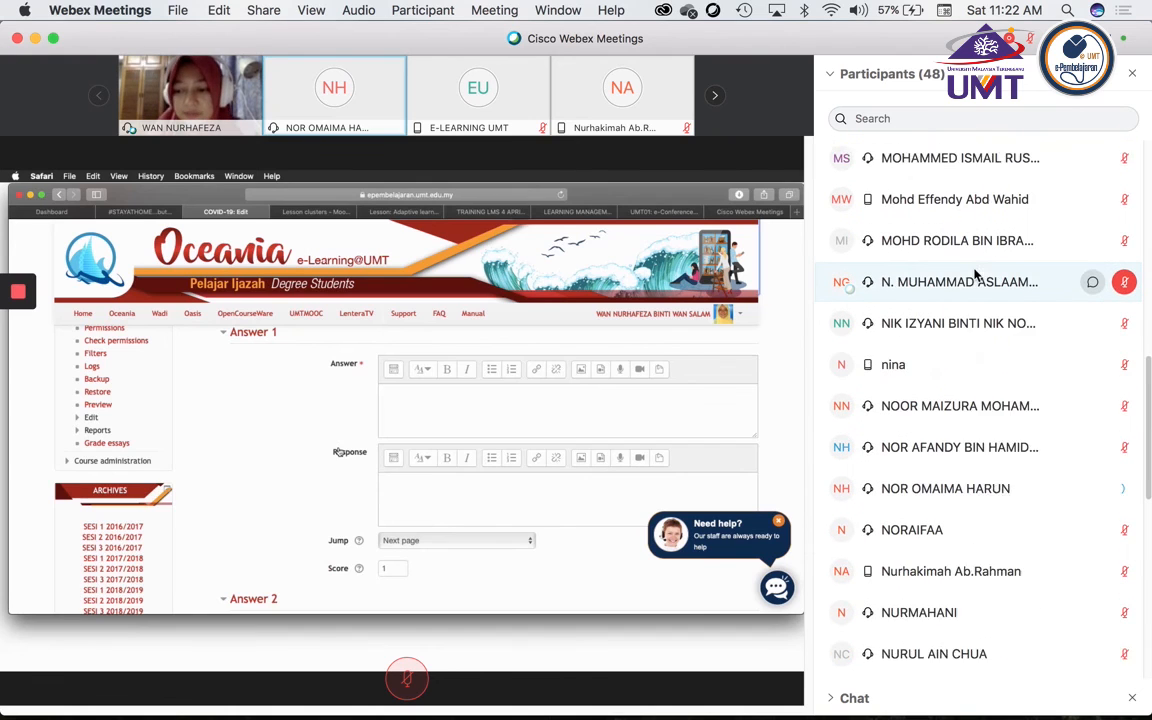
scroll(975, 275, "down", 6)
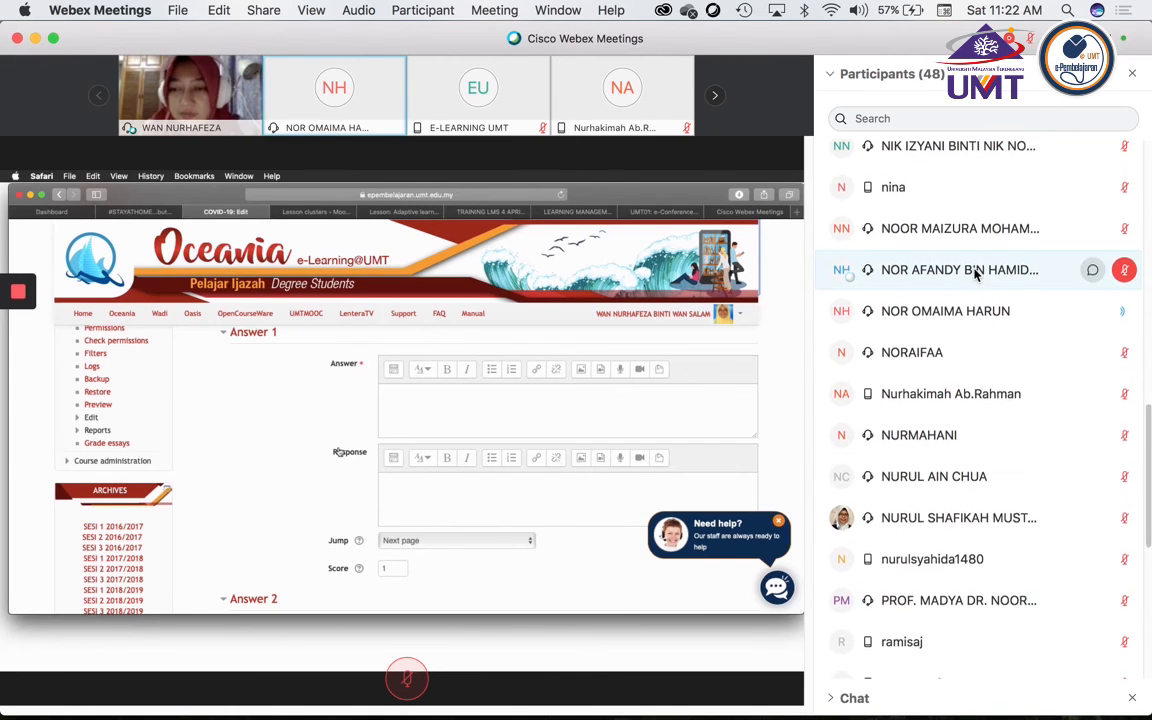
scroll(975, 275, "down", 8)
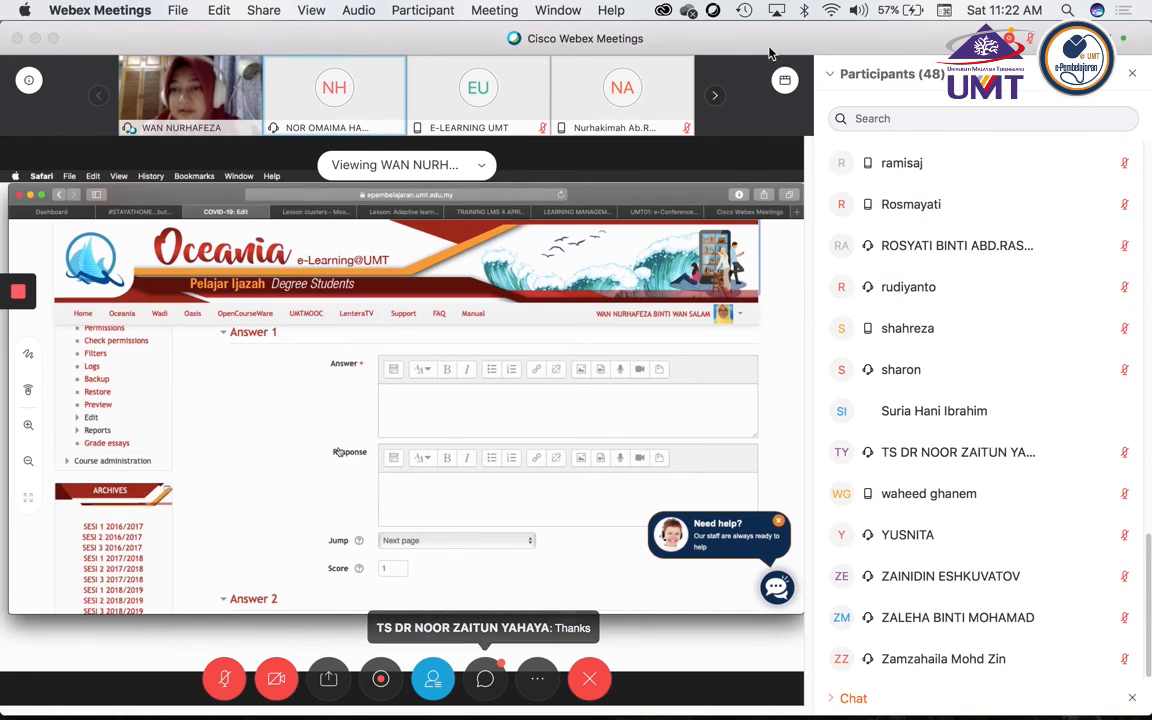
left_click(829, 77)
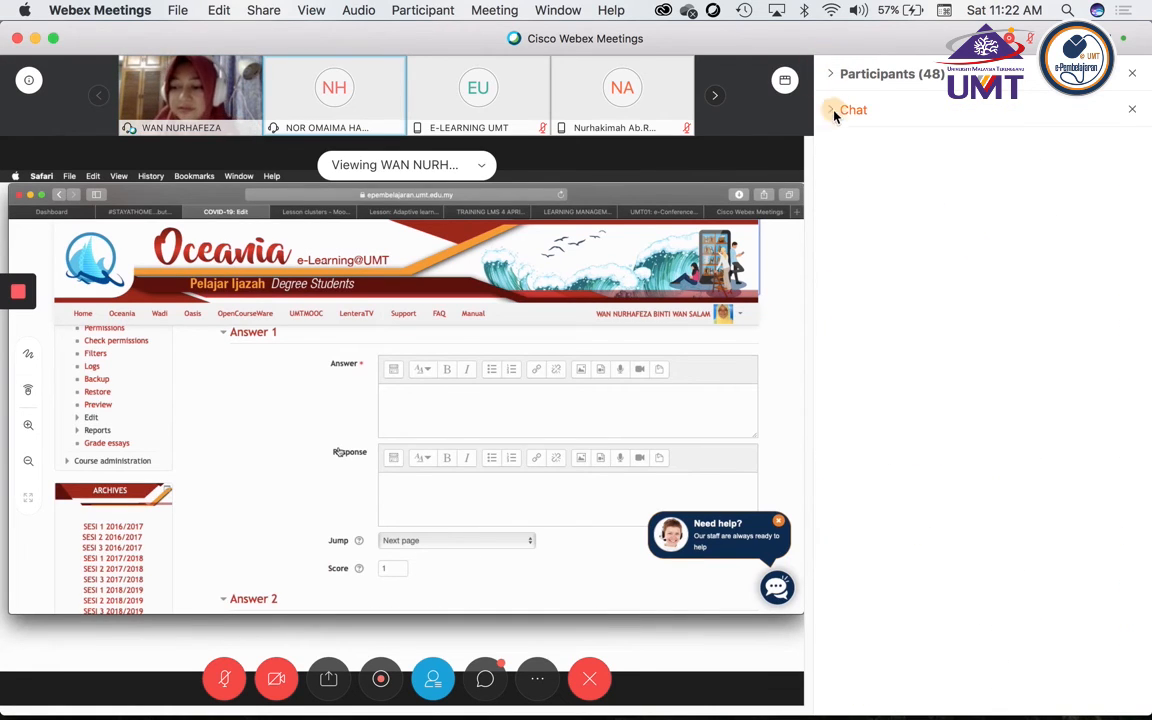
left_click(831, 108)
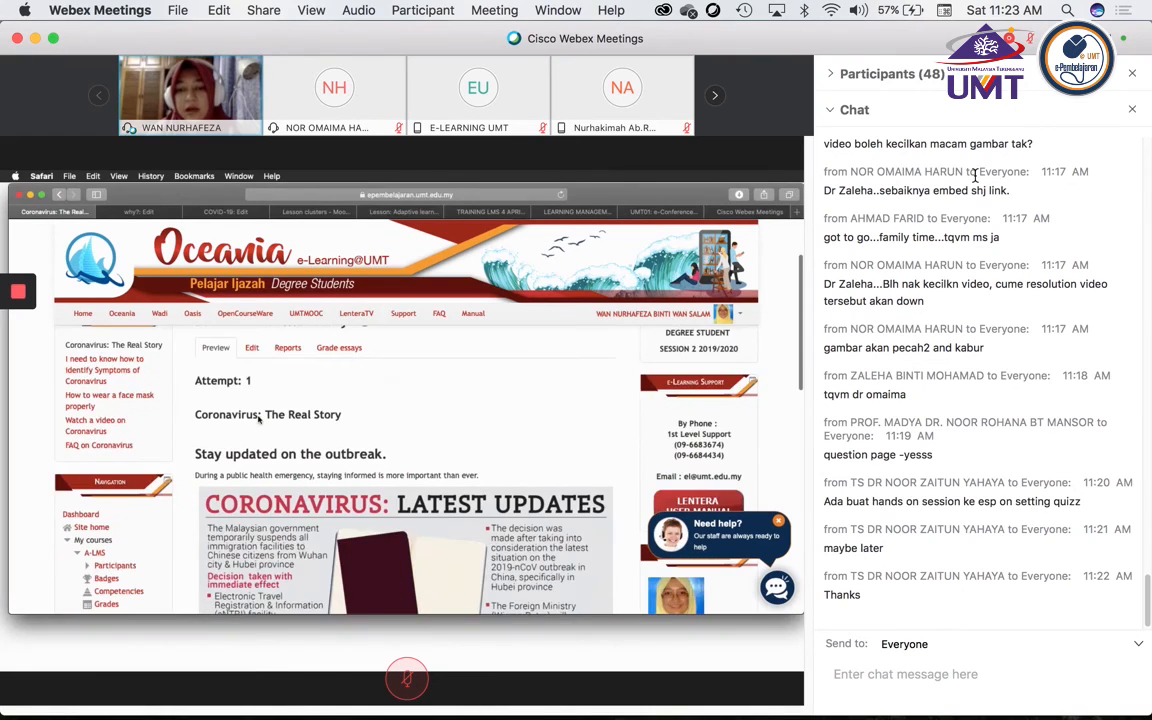
Switch the shared #STAYATHOME...but why? lesson from its preview to the collapsed editing view of its pages.
scroll(258, 420, "up", 15)
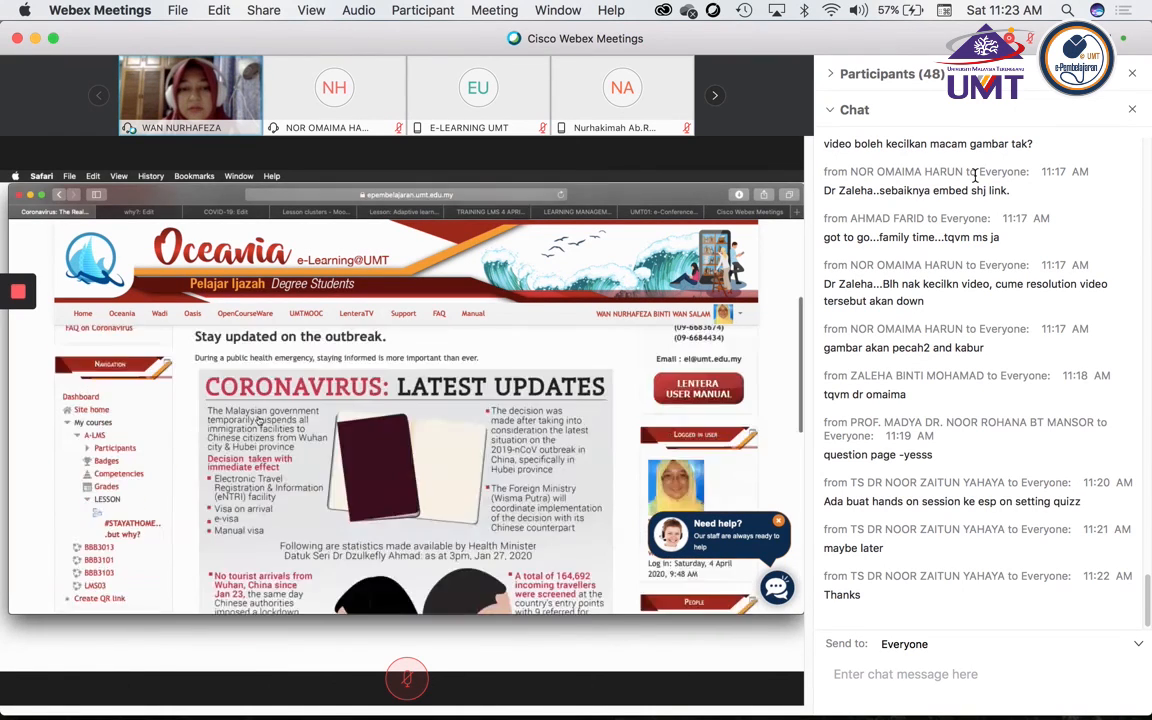
left_click(252, 427)
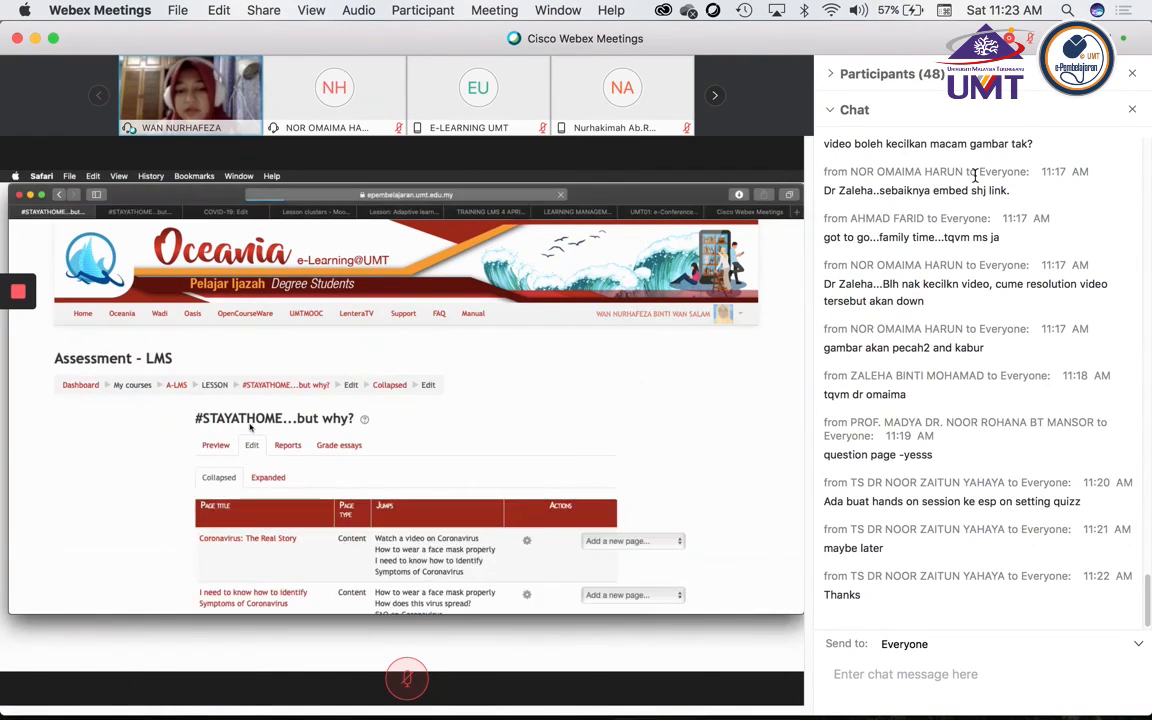